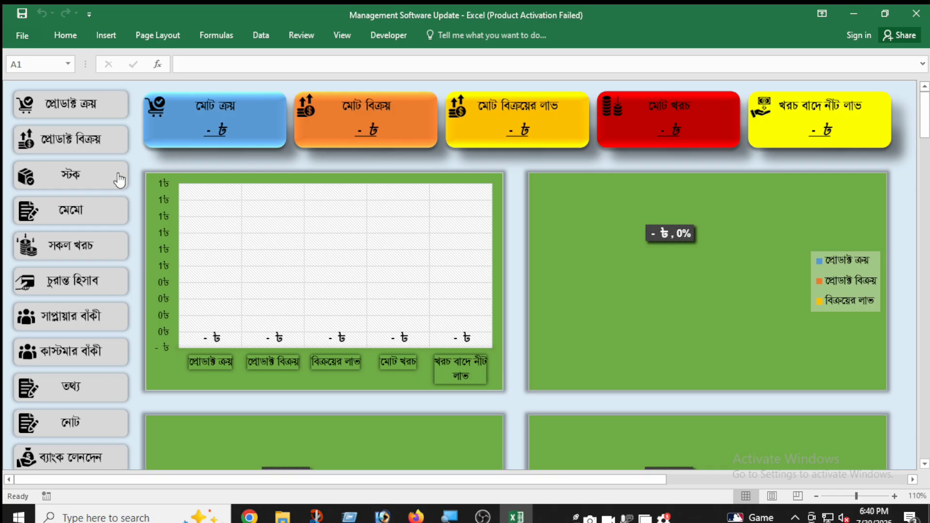
Step: Open the stock list (স্টক) and enter Product1 as the product name for serial number 1
click(95, 178)
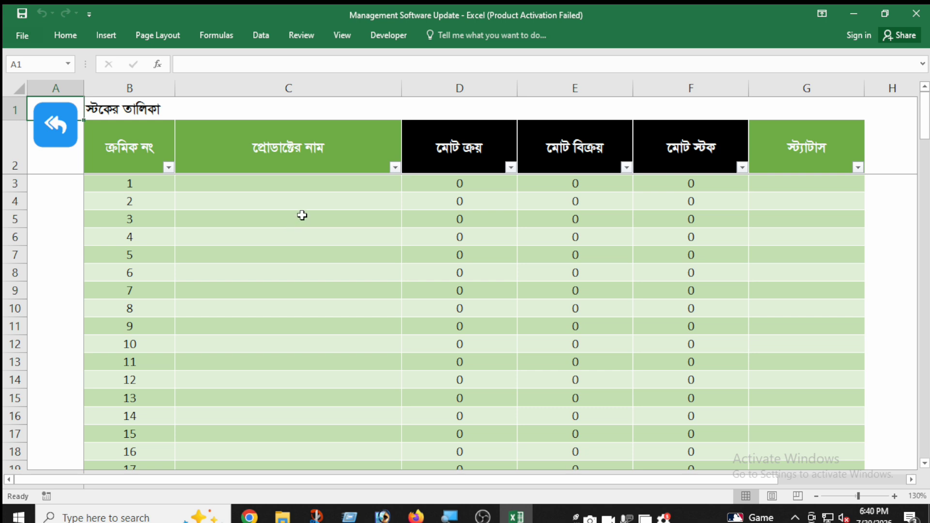
drag(307, 183, 306, 436)
click(311, 410)
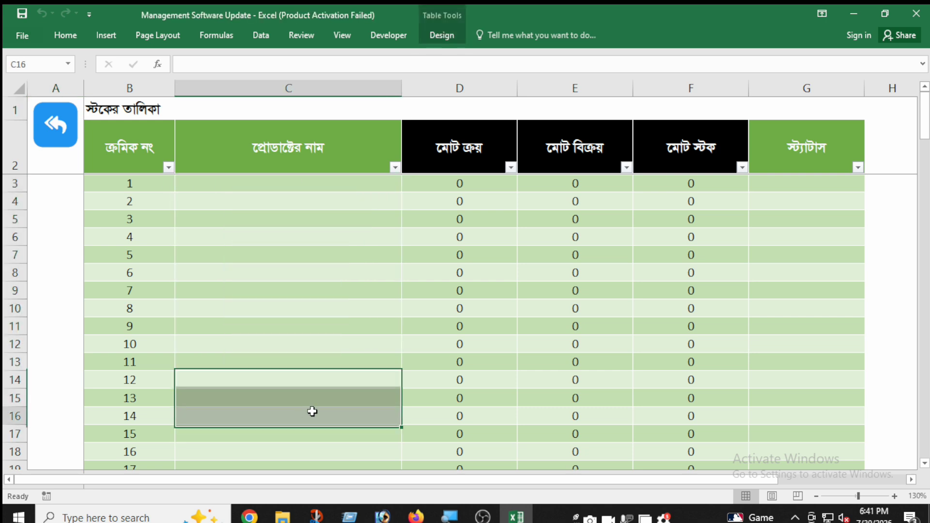
click(316, 186)
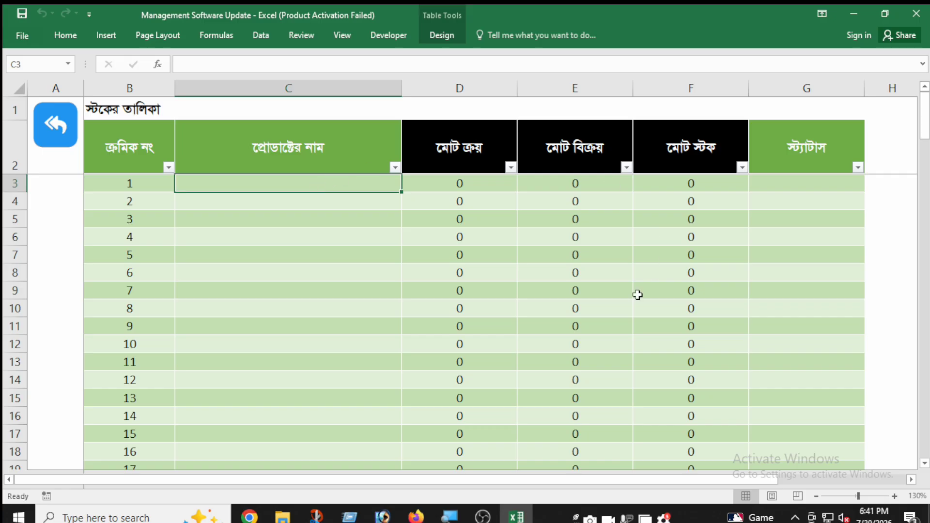
click(331, 202)
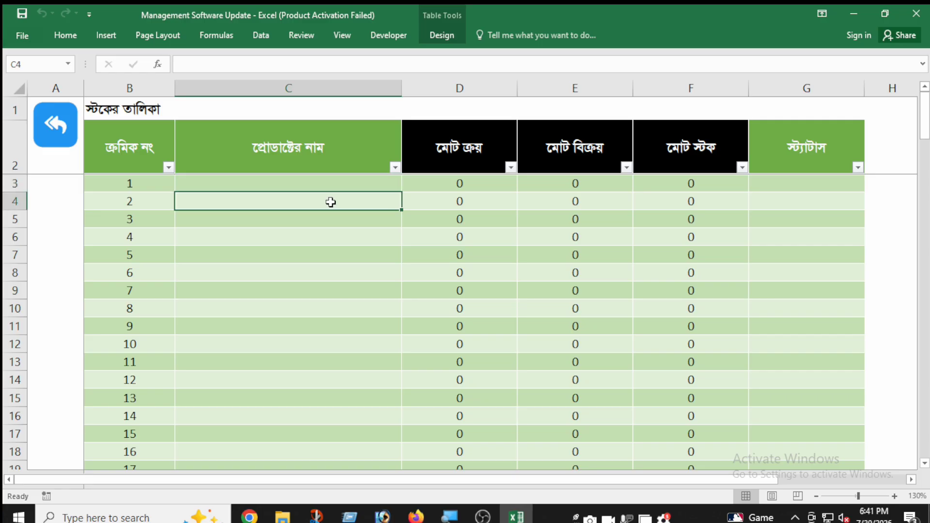
drag(338, 183, 342, 341)
click(343, 277)
click(360, 187)
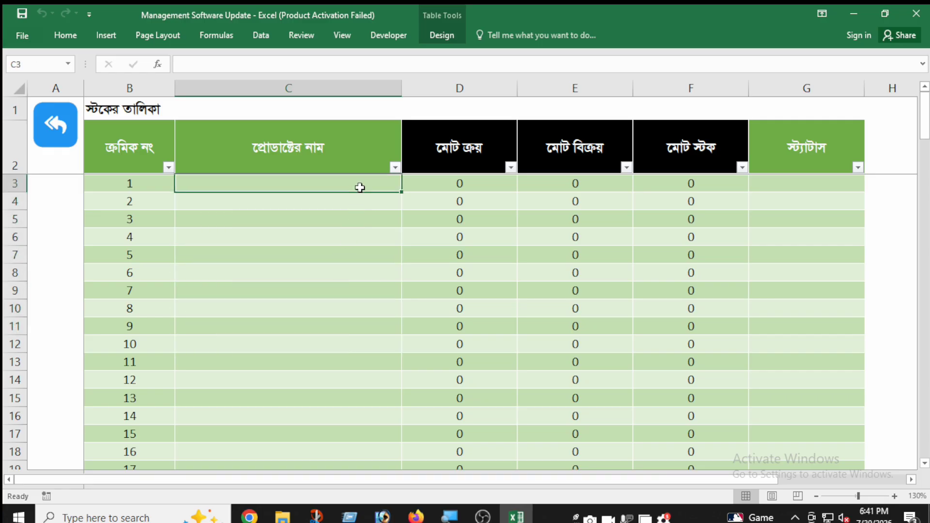
text(Product1)
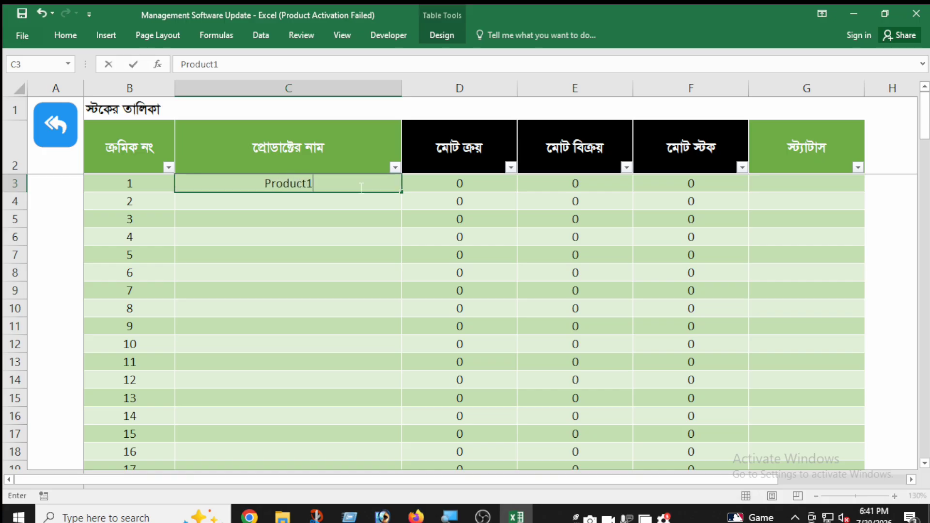
key(Return)
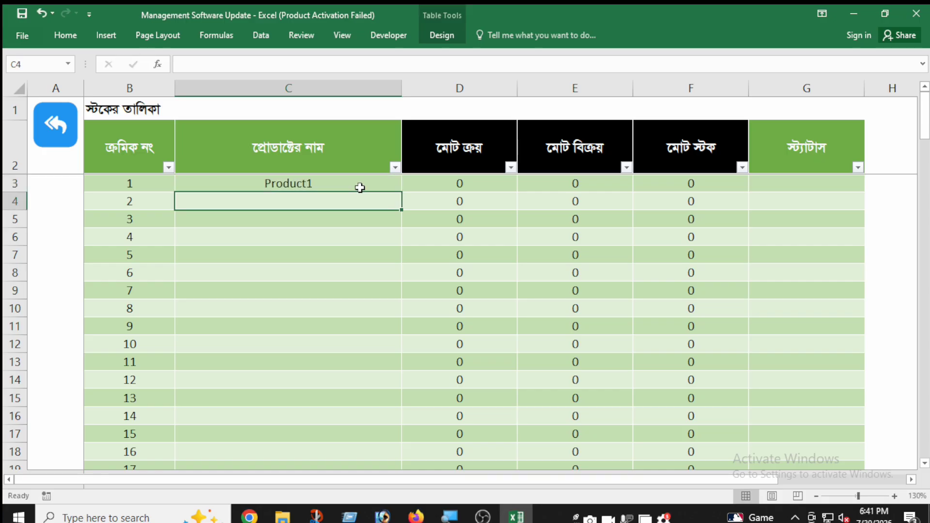
Step: Enter Product2 as the product name for serial number 2 in the stock list
text(Product2)
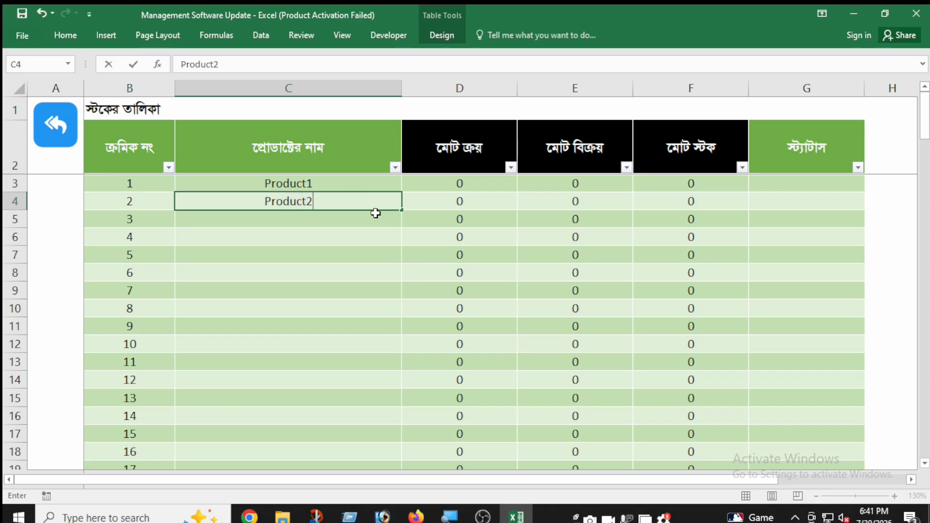
click(374, 214)
Step: In the product purchase list (প্রোডাক্ট ক্রয়), fill in the first row's date 30.07.2026, the supplier's name and the mobile number
click(76, 146)
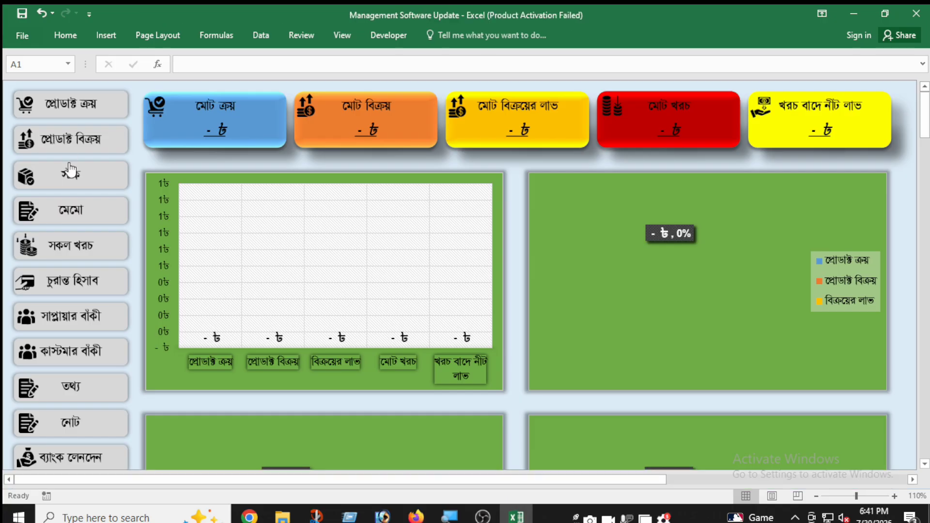
click(95, 111)
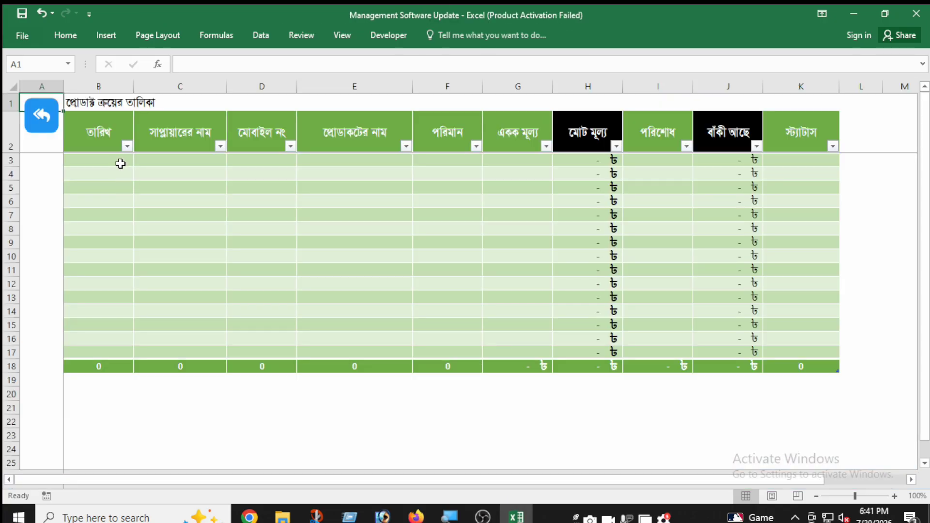
click(120, 162)
text(30.07.2026)
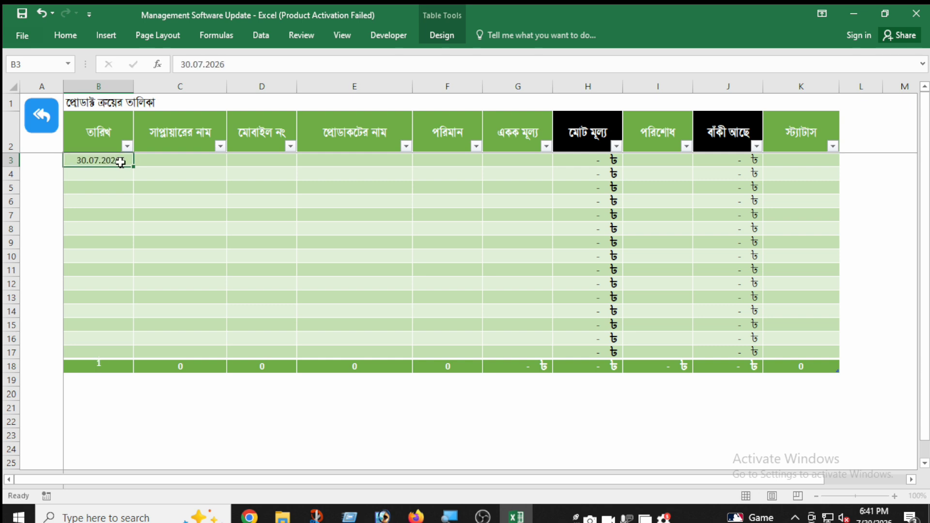
key(Tab)
text(Sumon)
key(Tab)
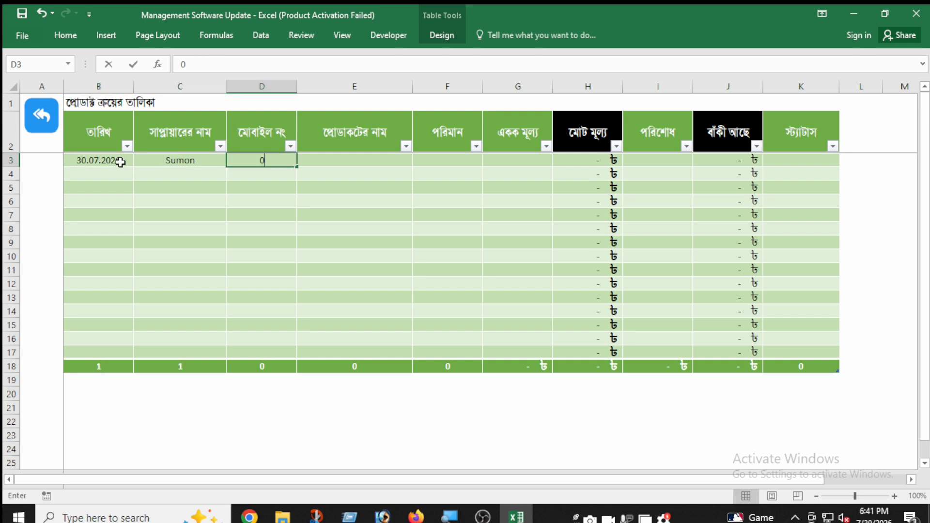
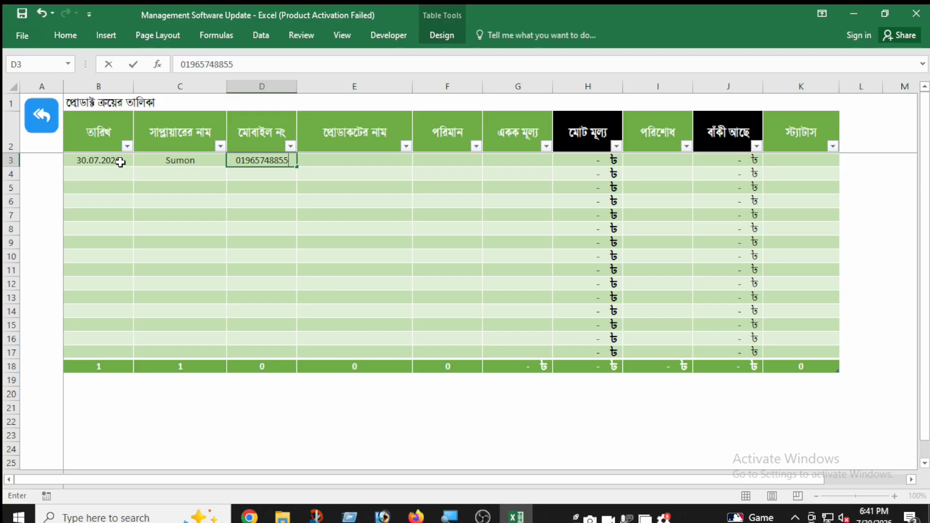
key(Tab)
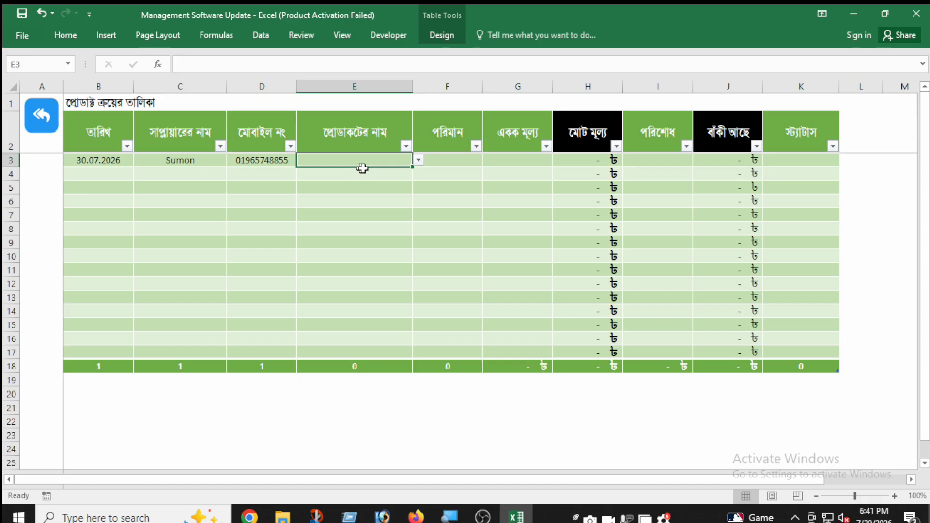
Step: Choose Product1 for the first purchase, with a quantity of 100 and a unit price of 100
click(418, 159)
click(382, 195)
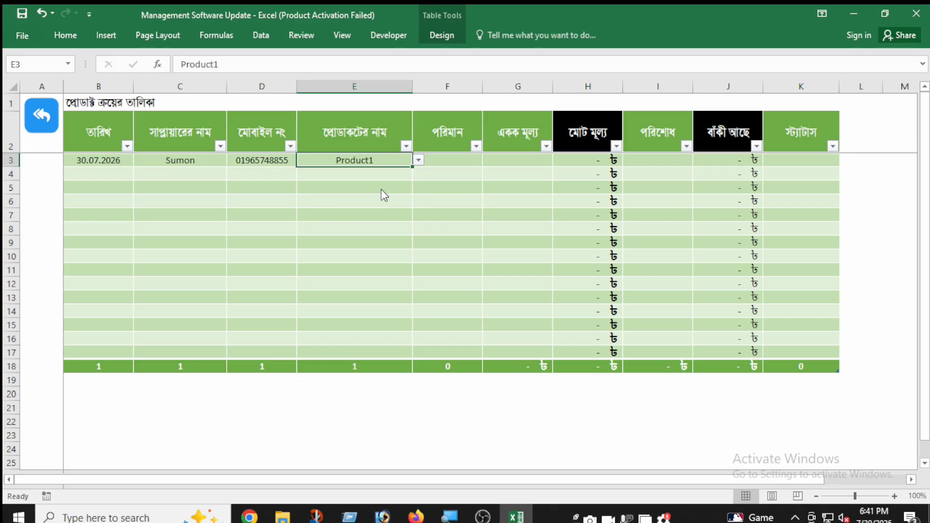
click(453, 160)
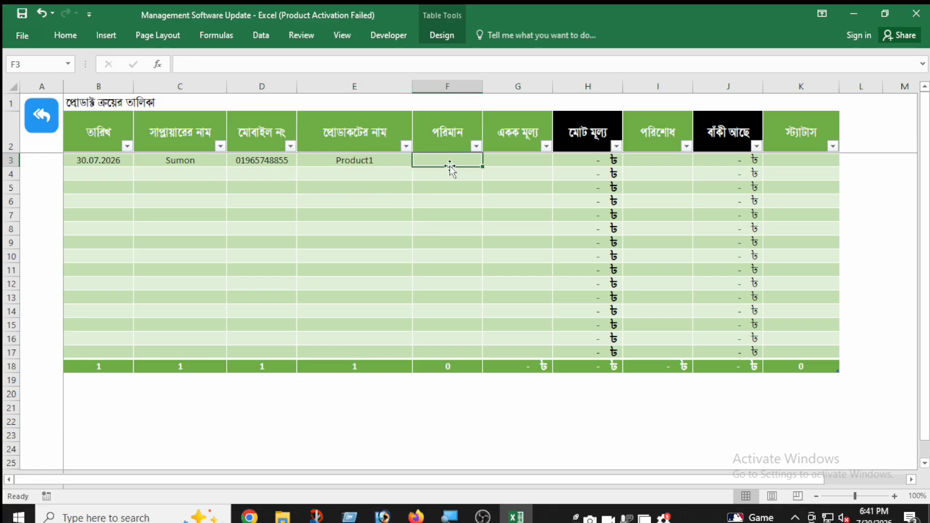
text(100)
key(Tab)
text(1)
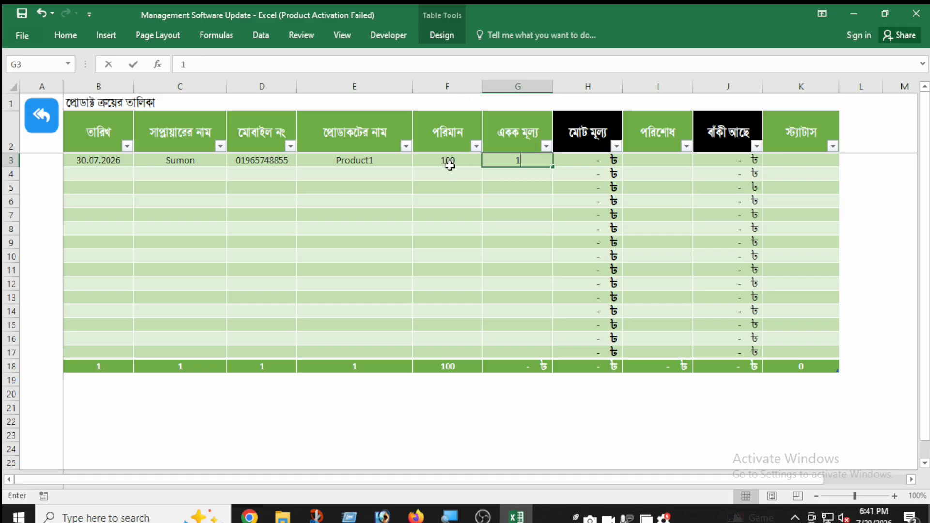
key(Tab)
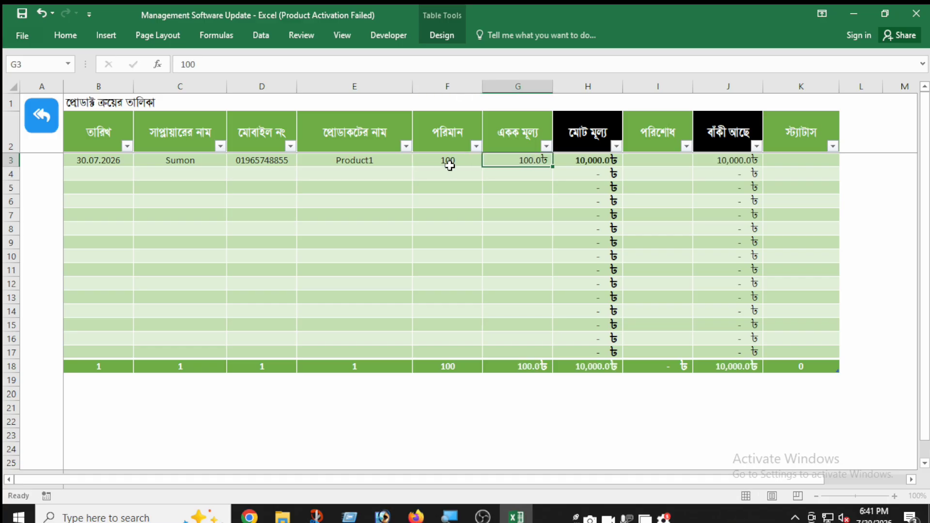
Step: Enter 10000 as the paid amount (পরিশোধ) of the first purchase
key(Tab)
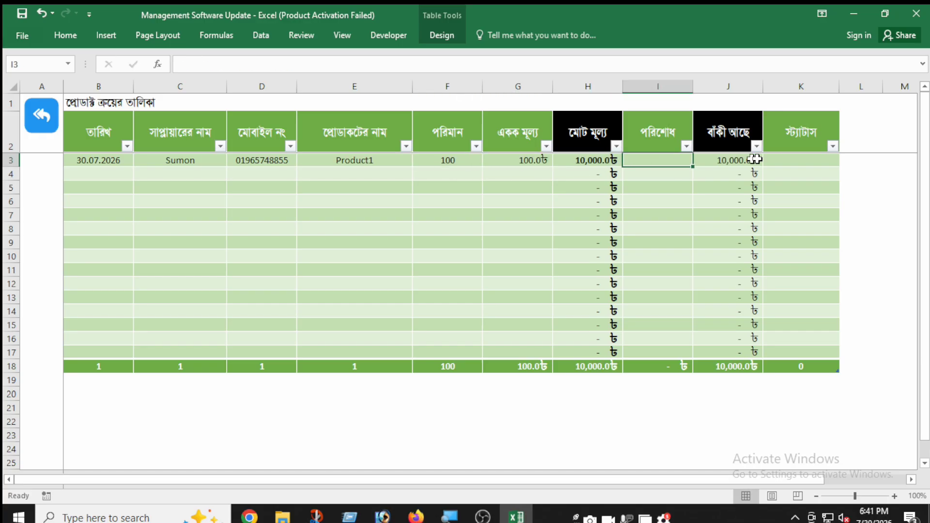
text(10000)
key(ctrl+Return)
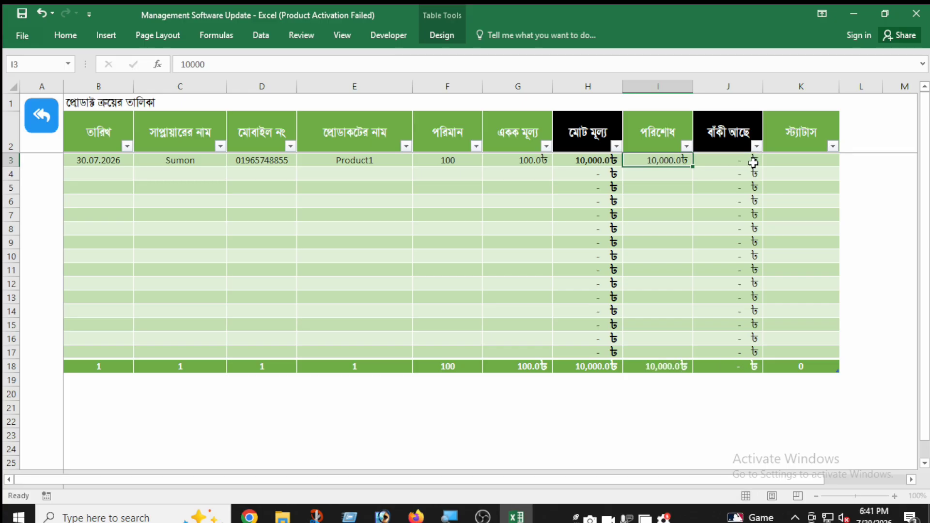
click(754, 163)
Step: Start a second purchase row dated 30.07.2026 and choose Product1 as its product
click(116, 177)
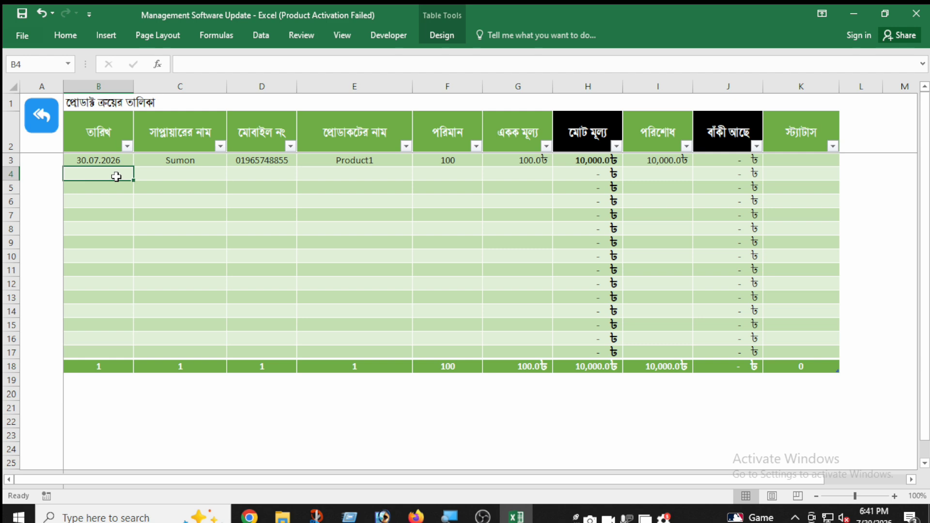
text(30.07.2026)
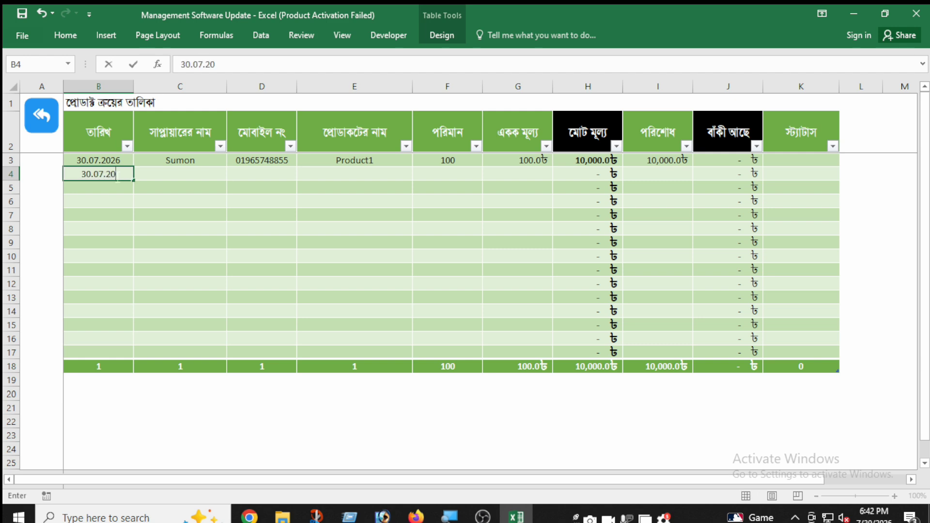
key(Tab)
key(Tab)
key(Tab)
key(Tab)
key(Tab)
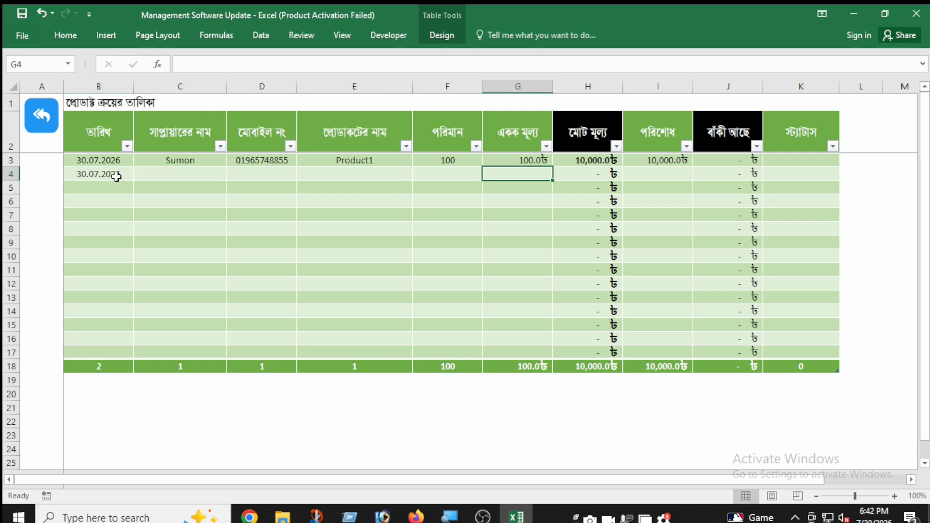
key(shift+Tab)
click(349, 175)
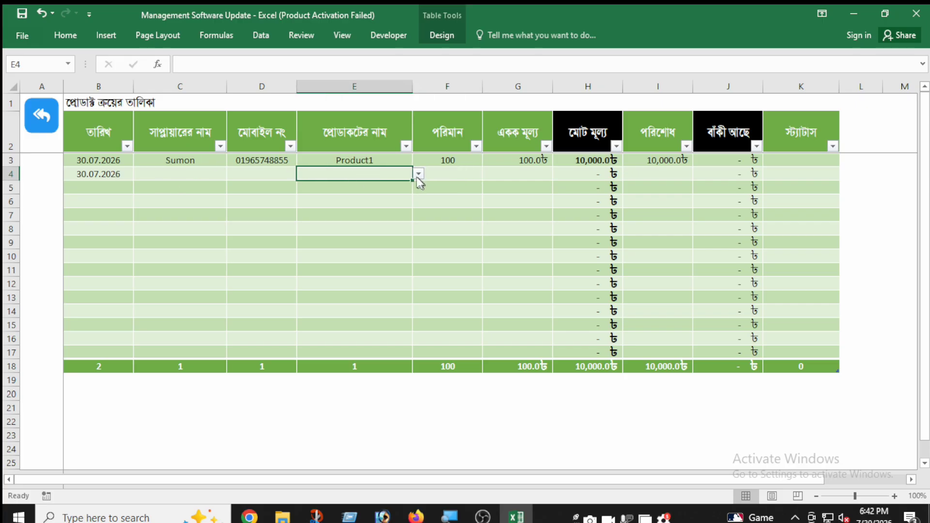
click(417, 174)
click(402, 203)
Step: Complete the second purchase with a quantity of 50, a unit price of 120 and a paid amount of 6000
click(452, 172)
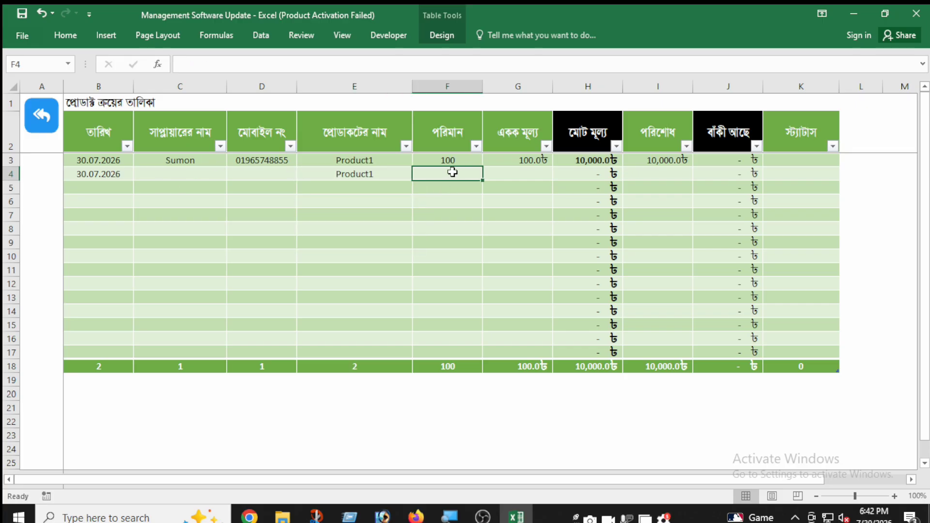
text(50)
key(Tab)
text(120)
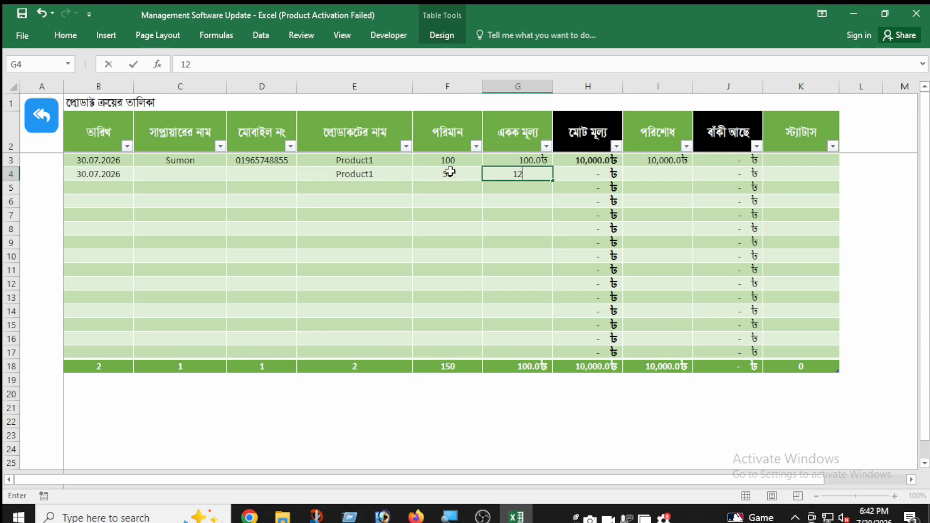
key(ctrl+Return)
key(Tab)
key(Tab)
text(6000)
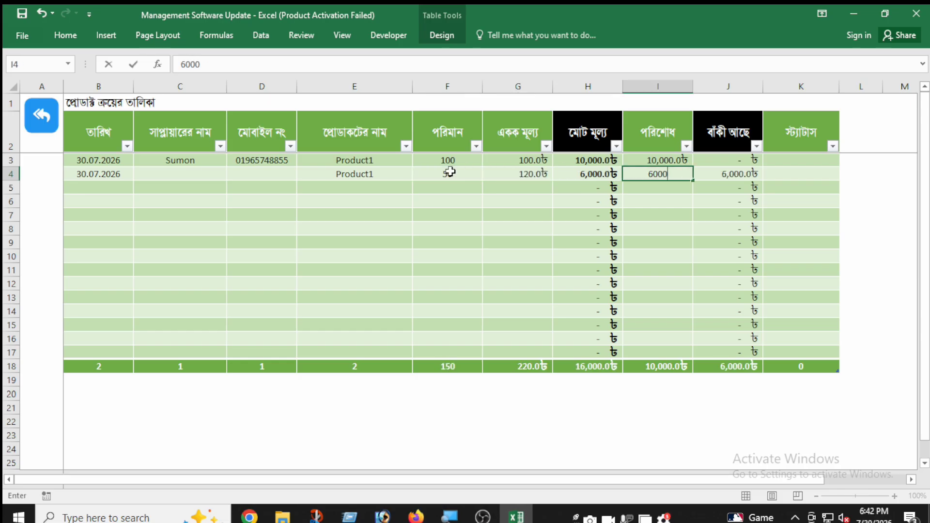
key(Tab)
Step: Check the purchase total on the dashboard and the stock of Product1 in the stock list, and return to the dashboard
click(39, 116)
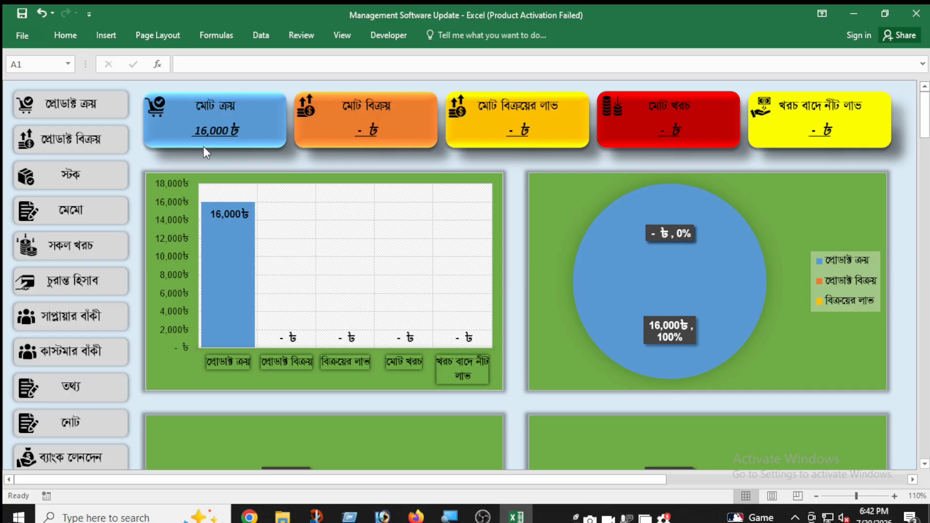
click(101, 180)
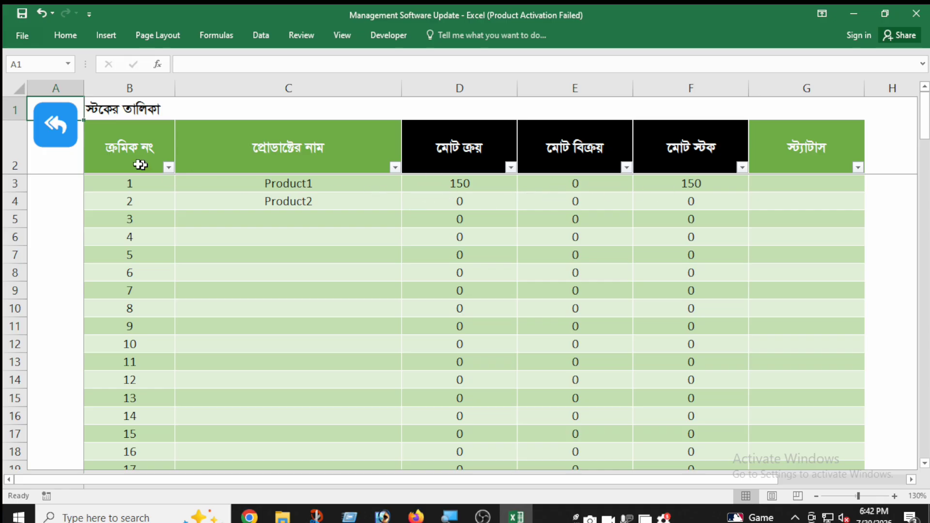
click(62, 134)
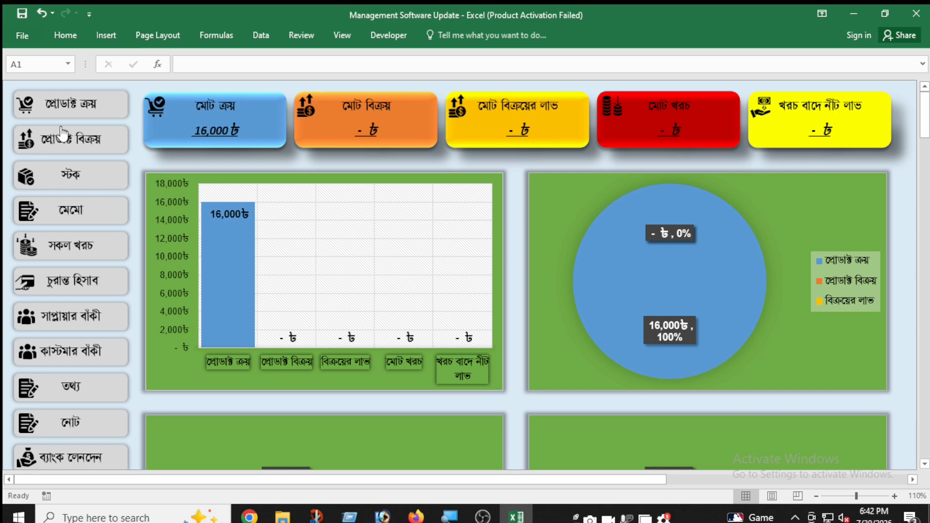
Step: In the product sales list (প্রোডাক্ট বিক্রয়), fill in the first row's date 30.07.2026, the customer's name and the mobile number
click(89, 145)
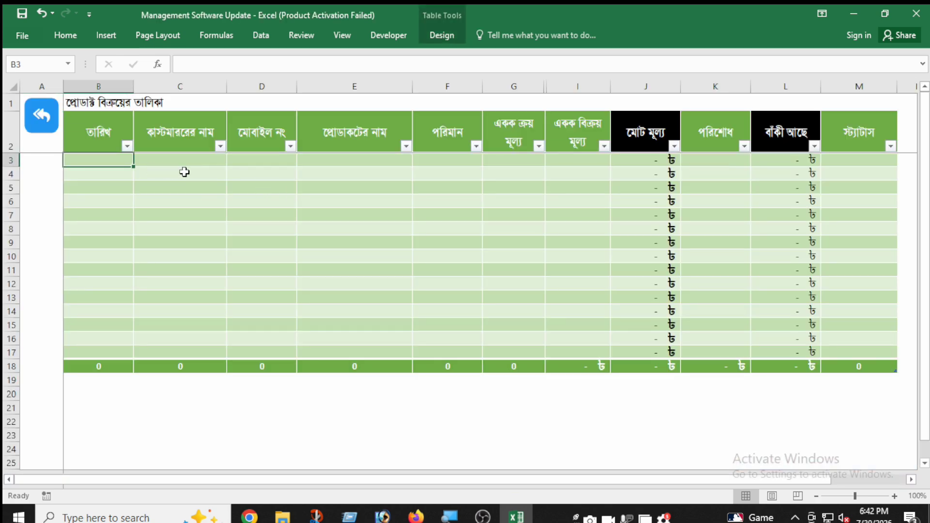
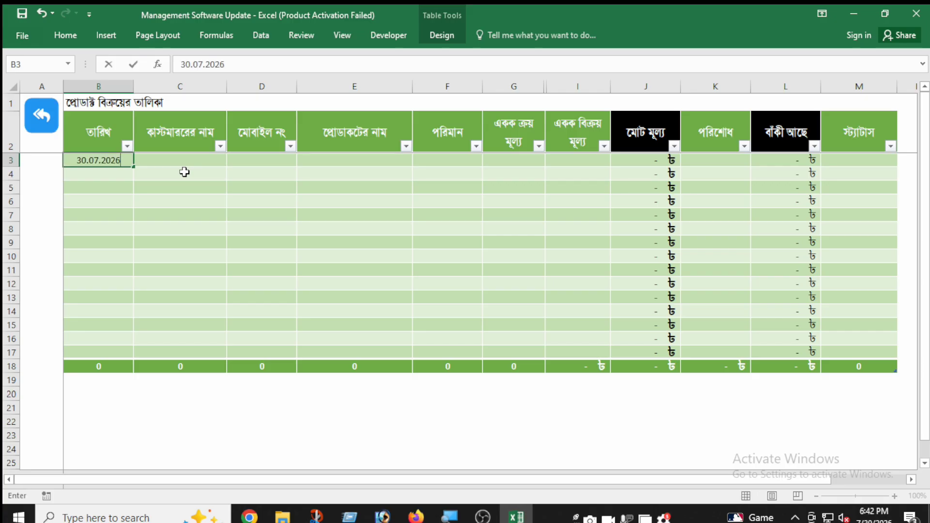
key(ctrl+Return)
key(Tab)
key(Tab)
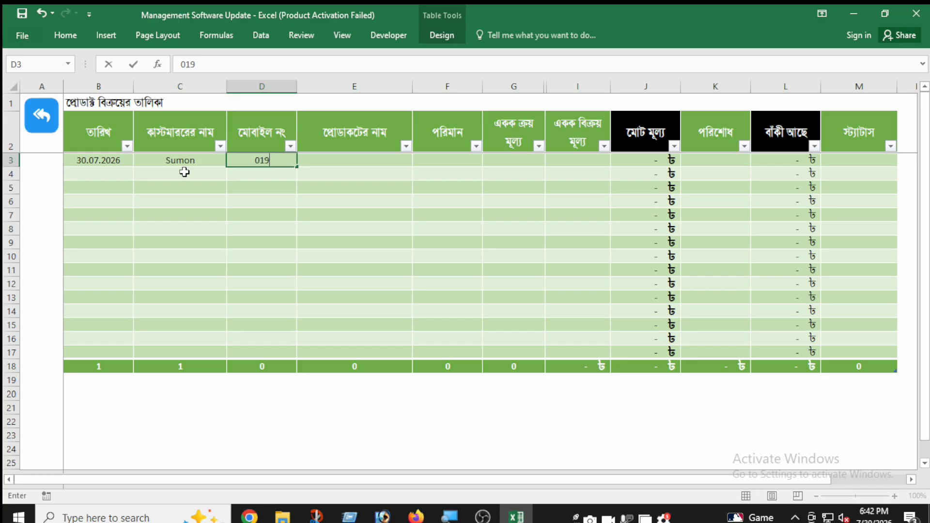
key(Tab)
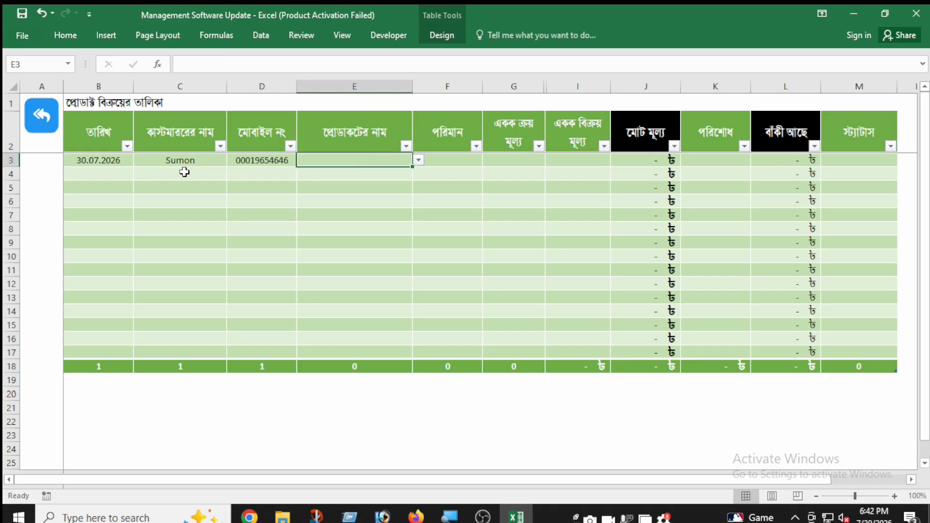
Step: Choose Product1 as the product in the first sale row and enter a quantity of 1
click(418, 160)
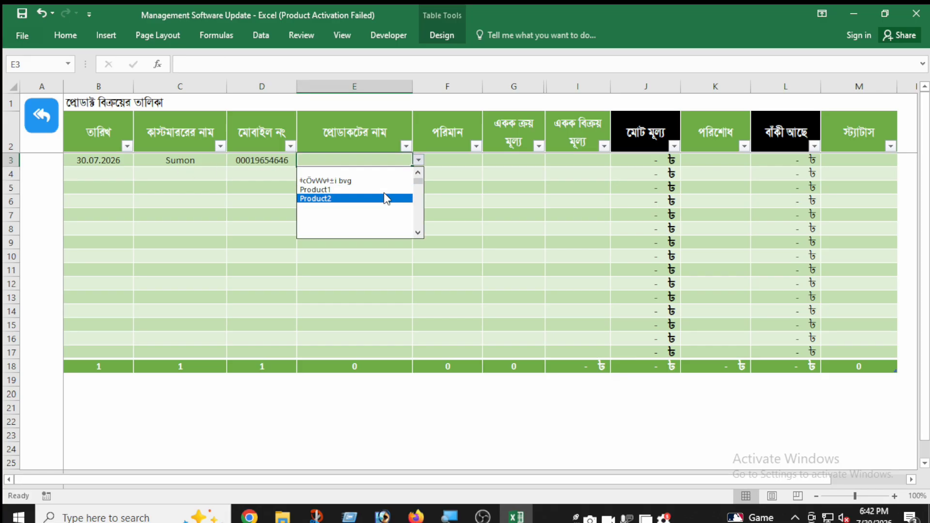
click(386, 195)
click(454, 160)
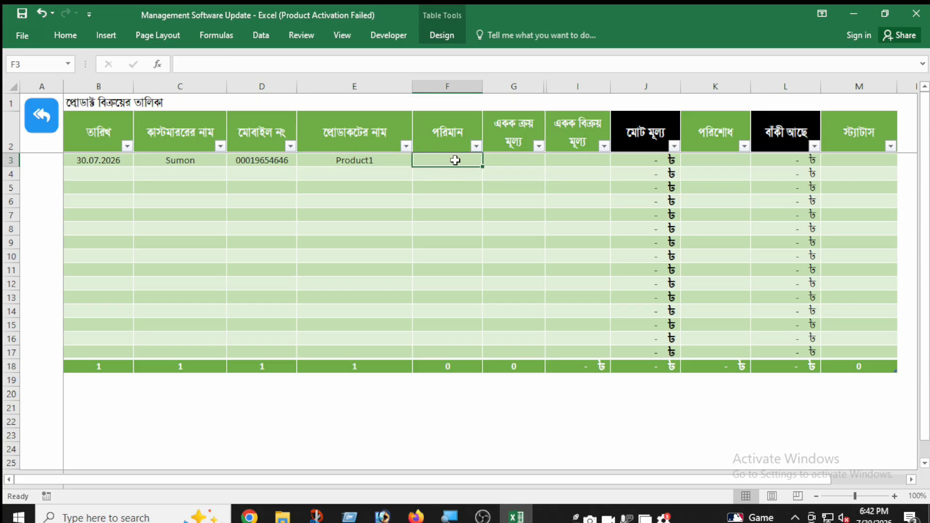
text(1)
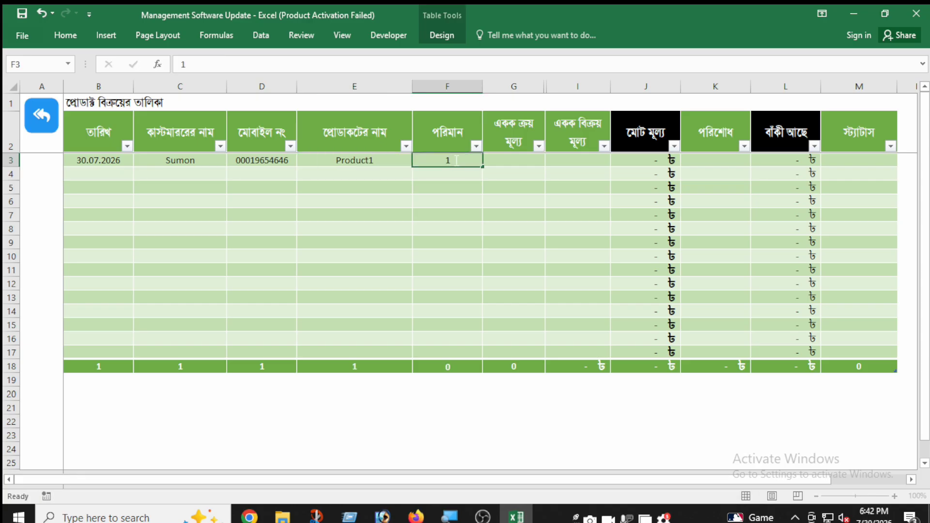
key(Tab)
Step: Complete the sale row with a unit purchase price of 100, a unit sale price of 150 and a paid amount of 150
text(100)
key(Tab)
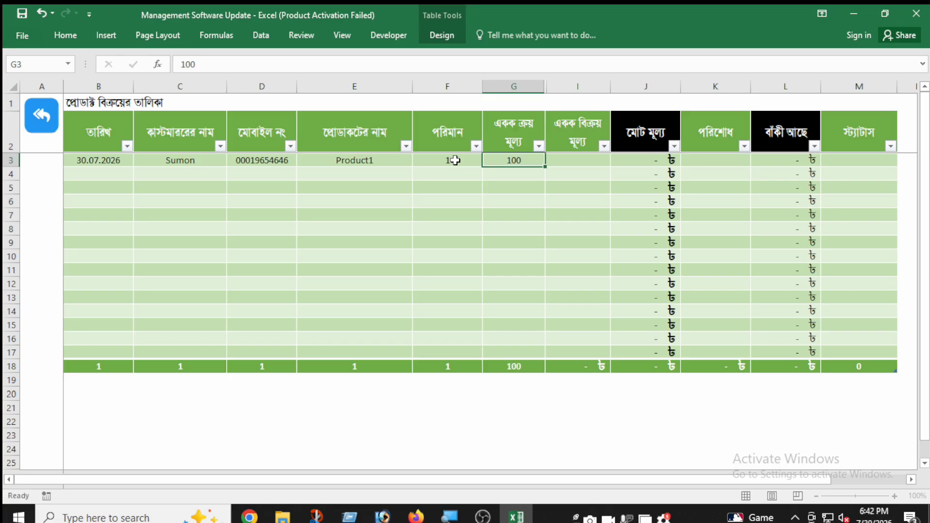
text(150)
key(Tab)
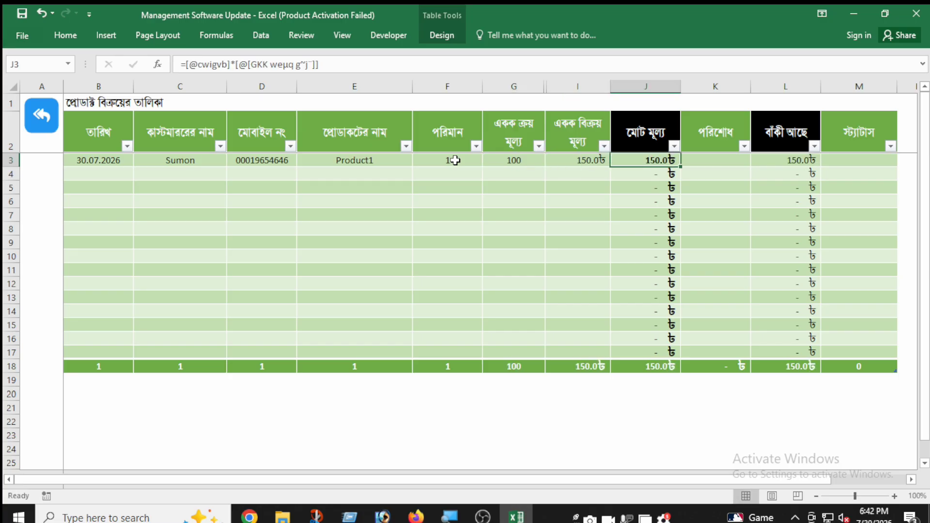
click(722, 161)
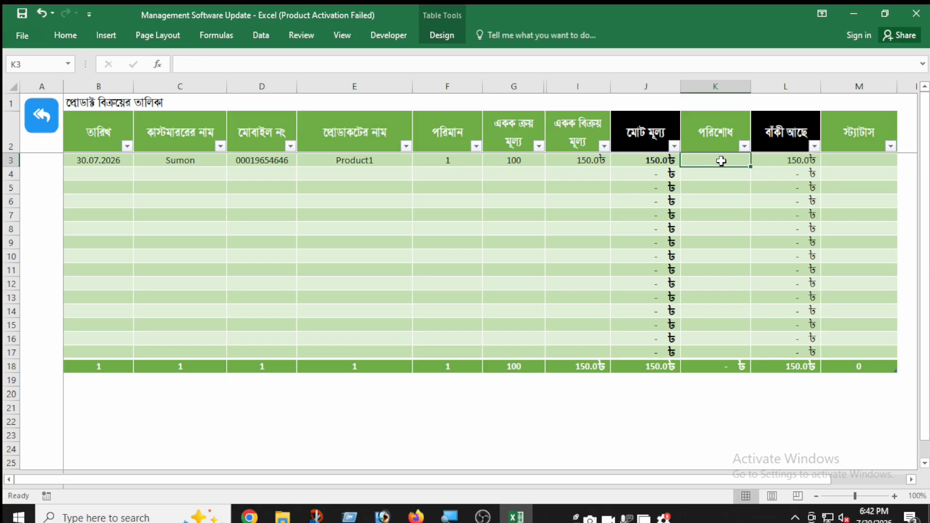
text(150)
key(Tab)
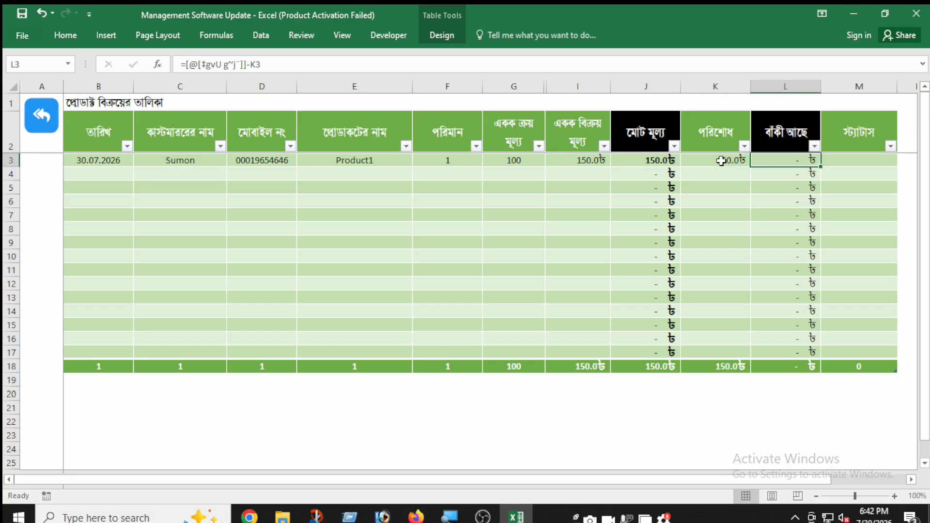
Step: Check the sales and profit totals on the dashboard and the stock of Product1 in the stock list, and return to the dashboard
click(41, 127)
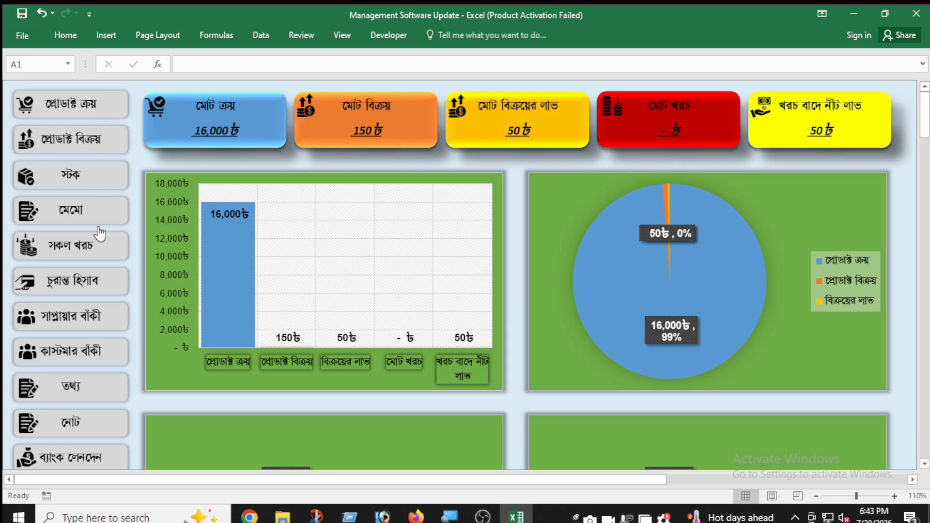
click(92, 188)
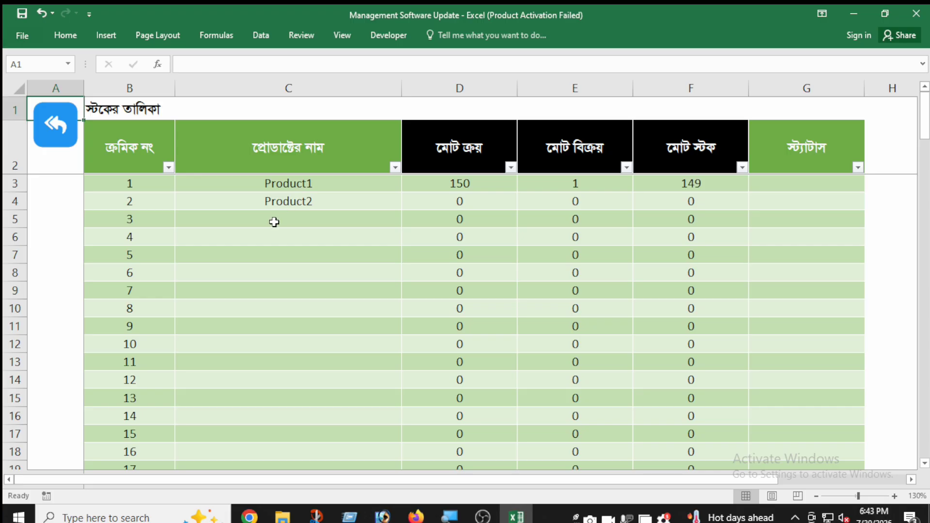
click(317, 190)
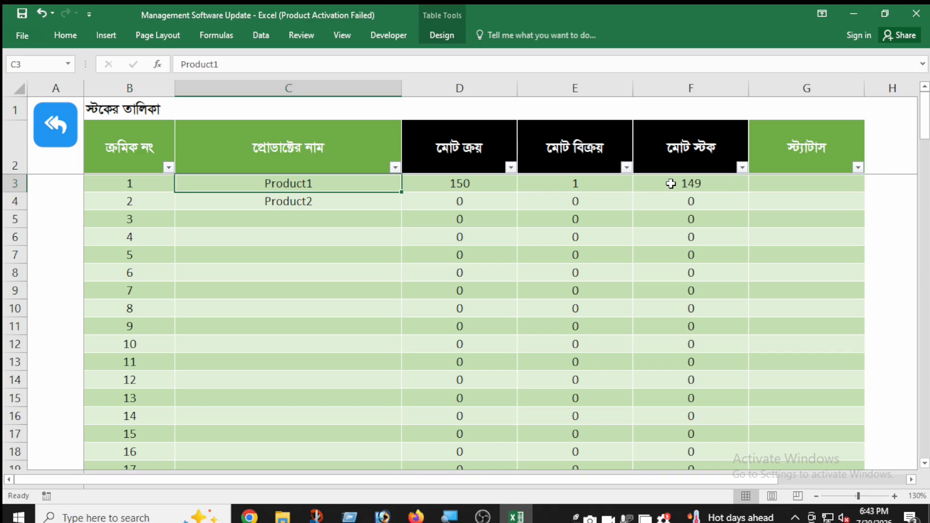
click(69, 141)
Step: Open the memo sheet (মেমো), clear the product in its first item row and look over the empty customer information fields
click(110, 221)
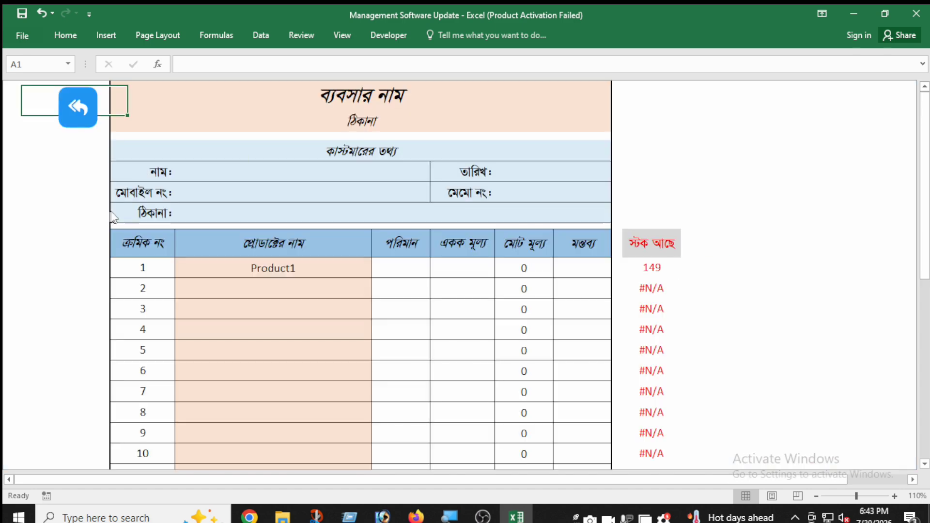
click(296, 270)
key(Delete)
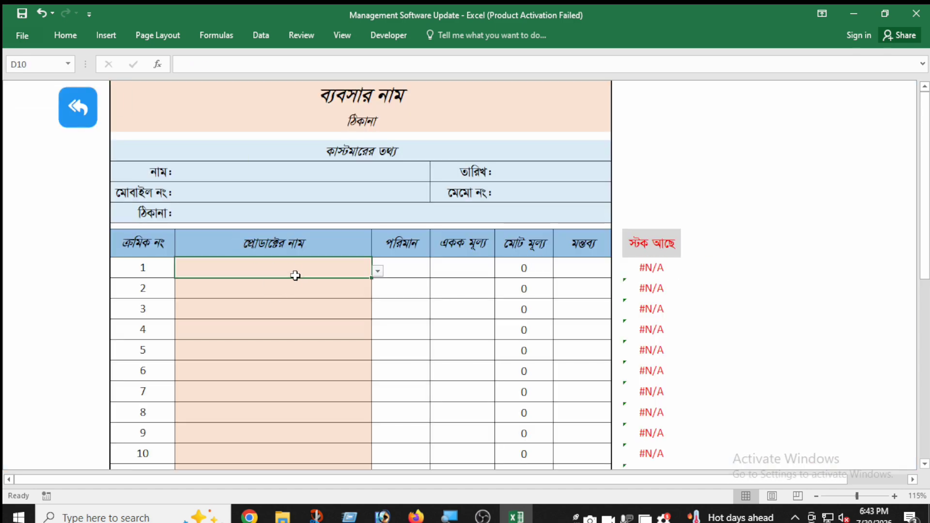
click(287, 208)
click(312, 188)
click(310, 206)
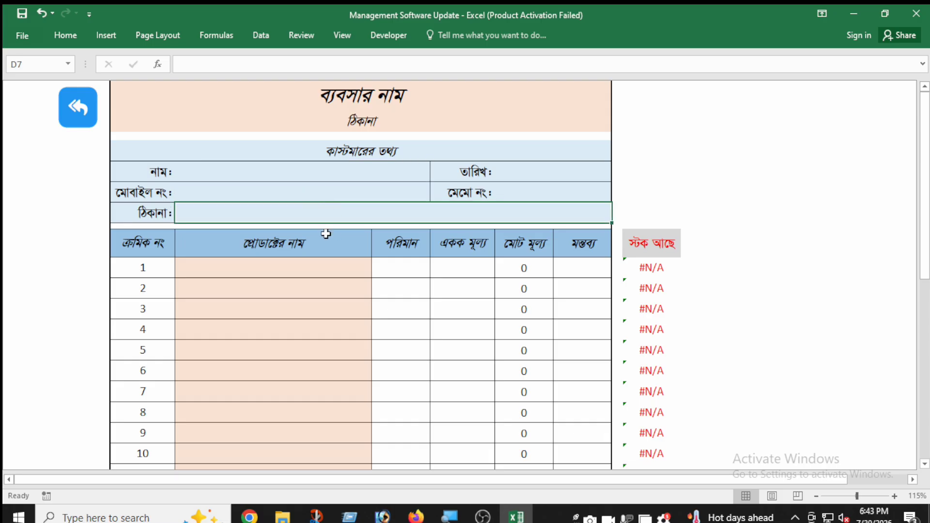
Step: Choose Product1 as the product in the memo's first item row
click(313, 266)
click(377, 271)
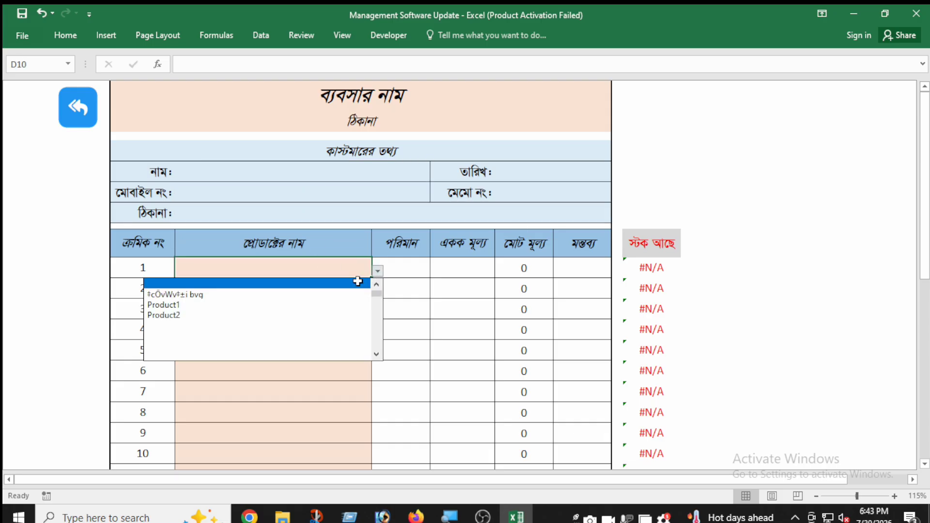
click(328, 307)
click(415, 274)
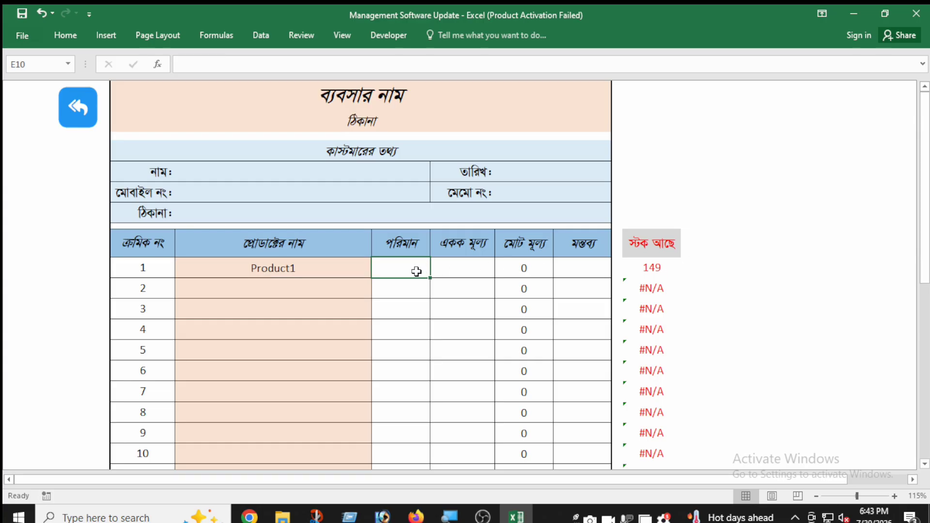
Step: Examine the memo's print preview down the page, close it without printing and return to the dashboard
key(ctrl+p)
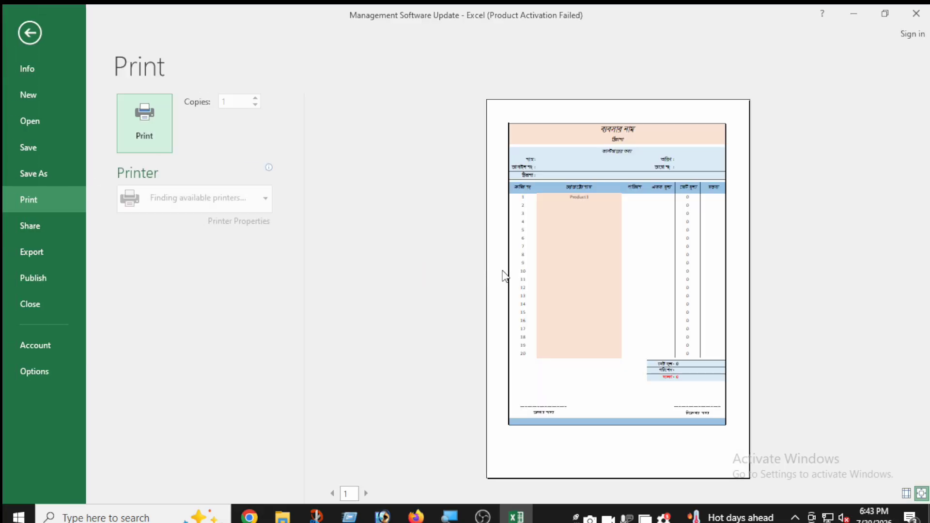
click(601, 273)
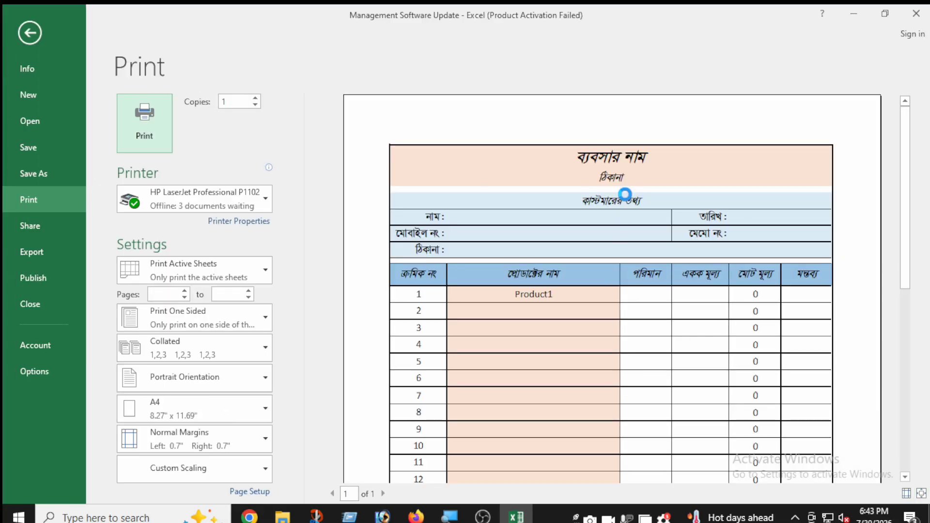
scroll(625, 194, down, 2)
scroll(625, 199, down, 3)
click(30, 33)
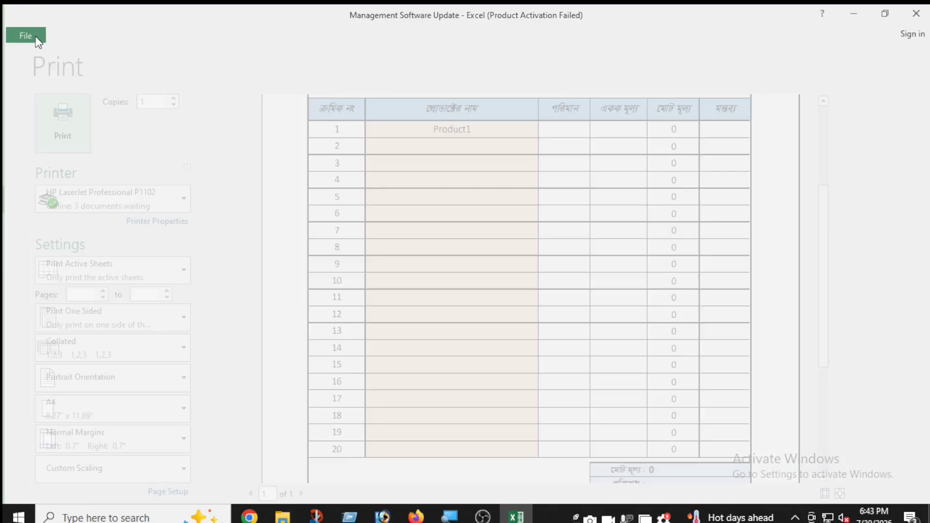
click(77, 107)
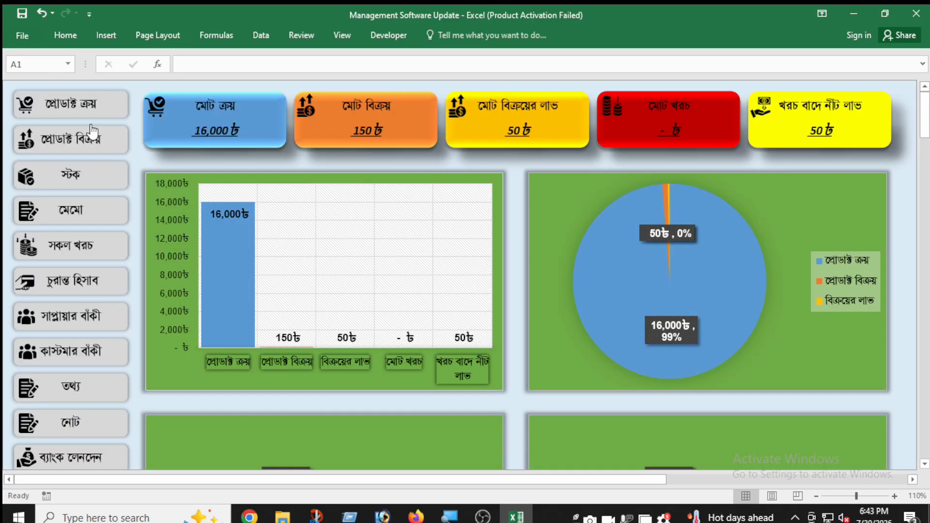
Step: Open the expense list (সকল খরচ) and enter the date 30.07.2026 in its first row
click(78, 245)
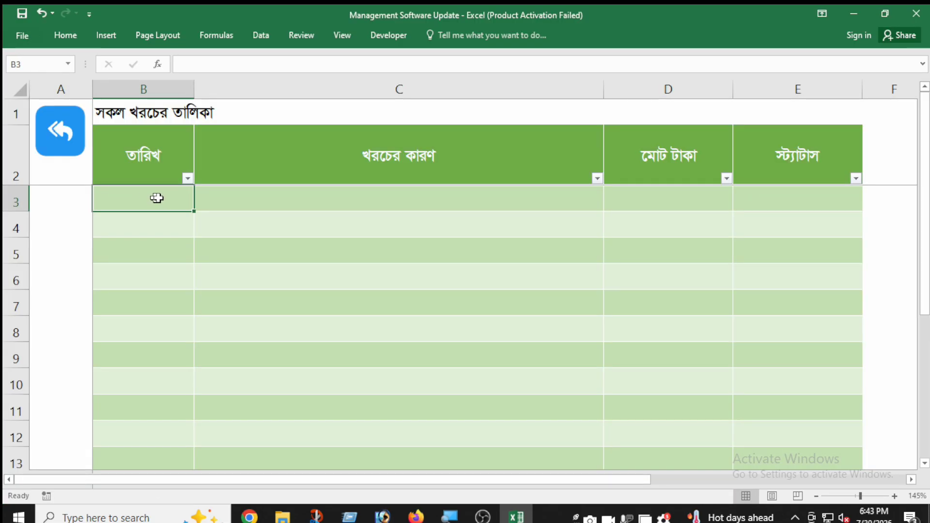
text(30.07.2026)
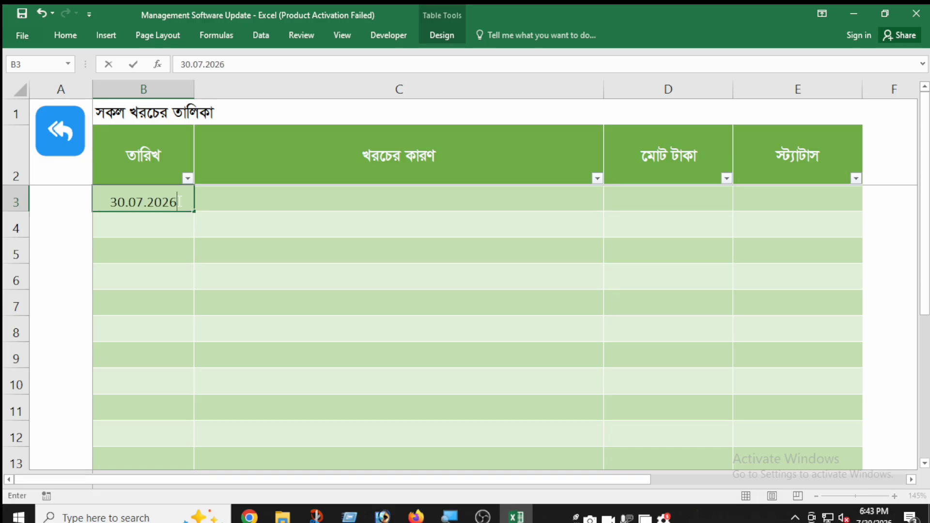
key(Tab)
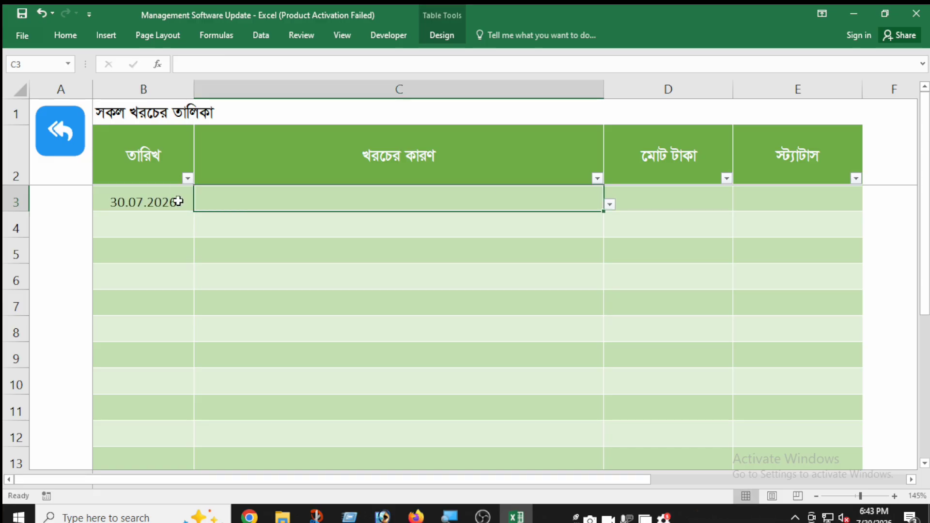
Step: Look through the predefined expense reasons available for the first expense row
click(610, 206)
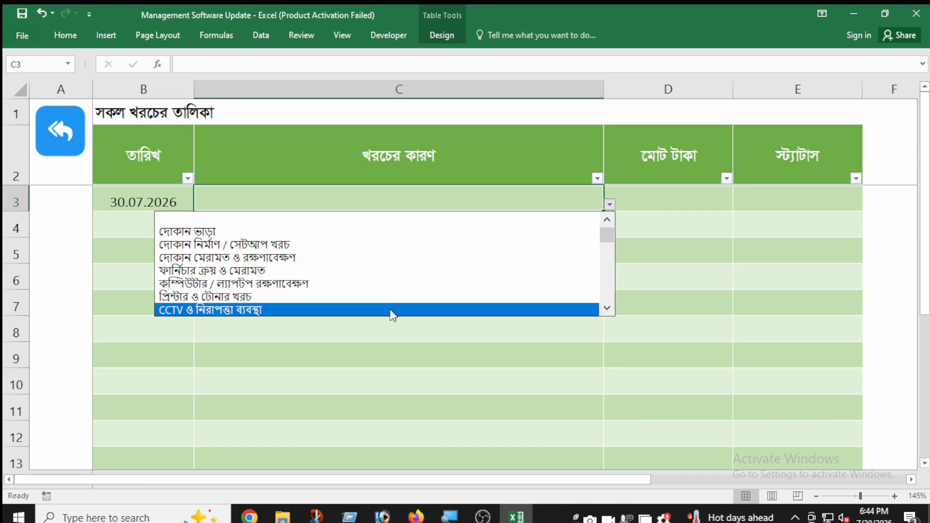
click(608, 308)
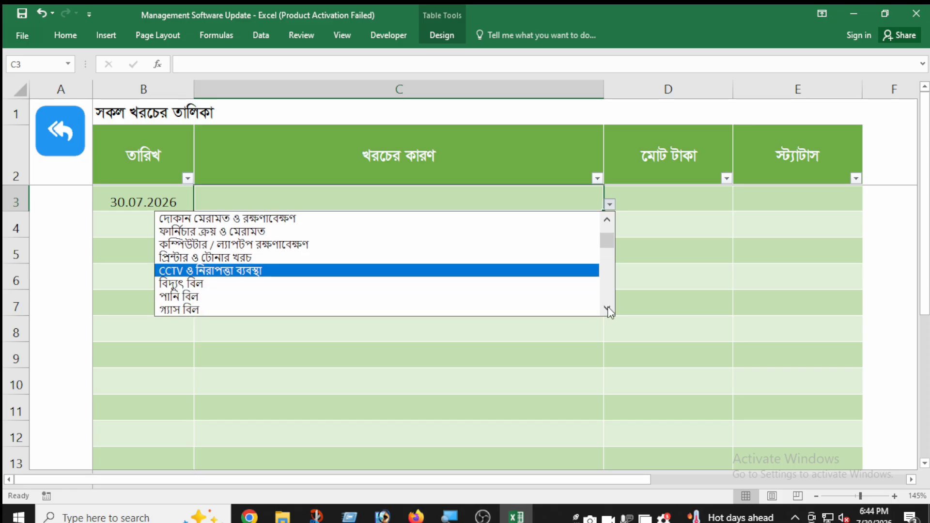
click(607, 308)
click(607, 308)
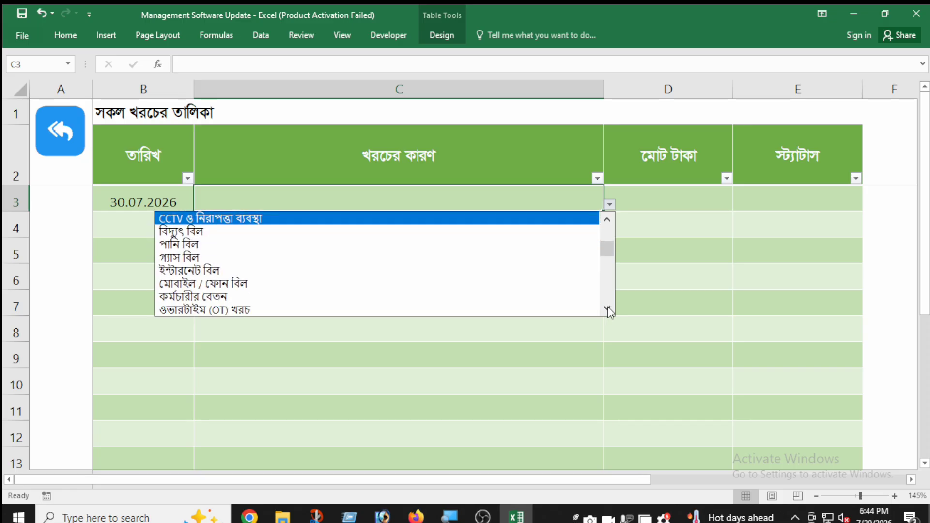
click(607, 307)
click(608, 308)
click(607, 307)
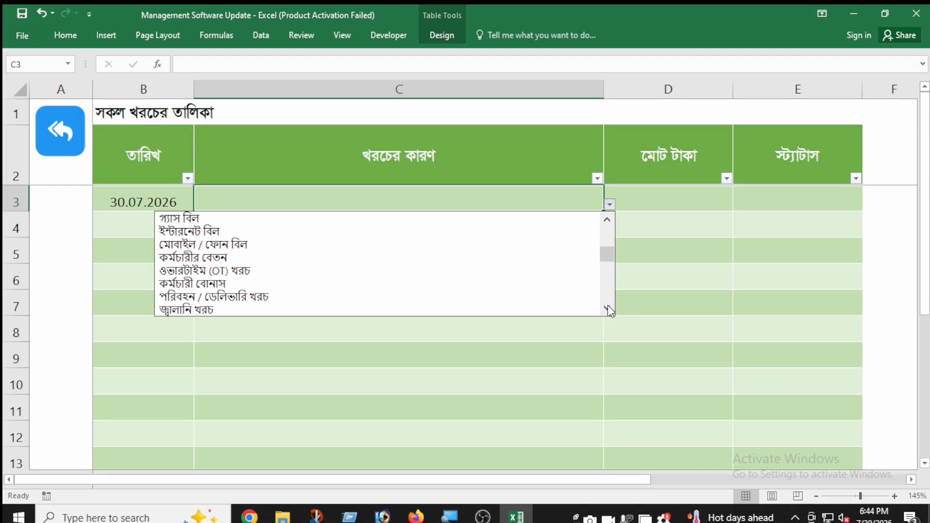
click(608, 307)
click(613, 326)
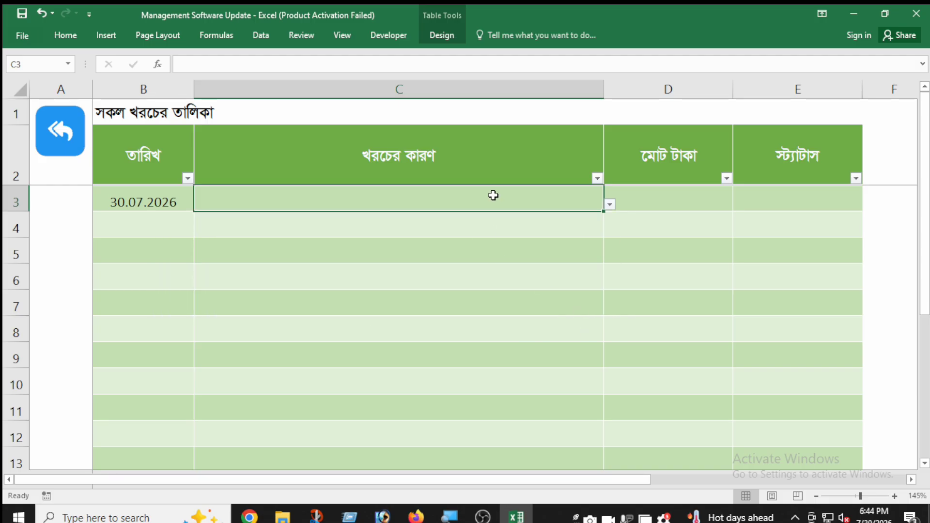
Step: Set the first expense's reason to পানি বিল and its total amount to 500
click(610, 205)
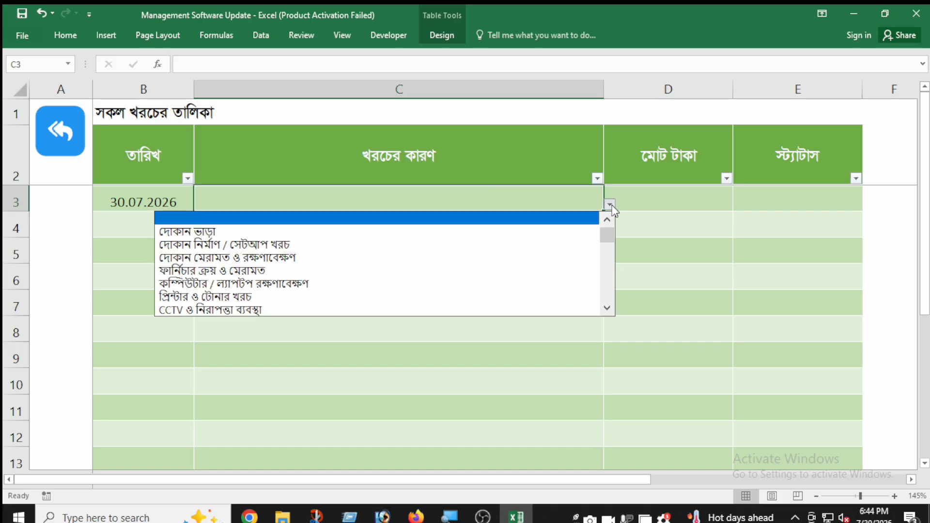
click(607, 308)
click(607, 308)
click(607, 309)
click(607, 308)
click(359, 293)
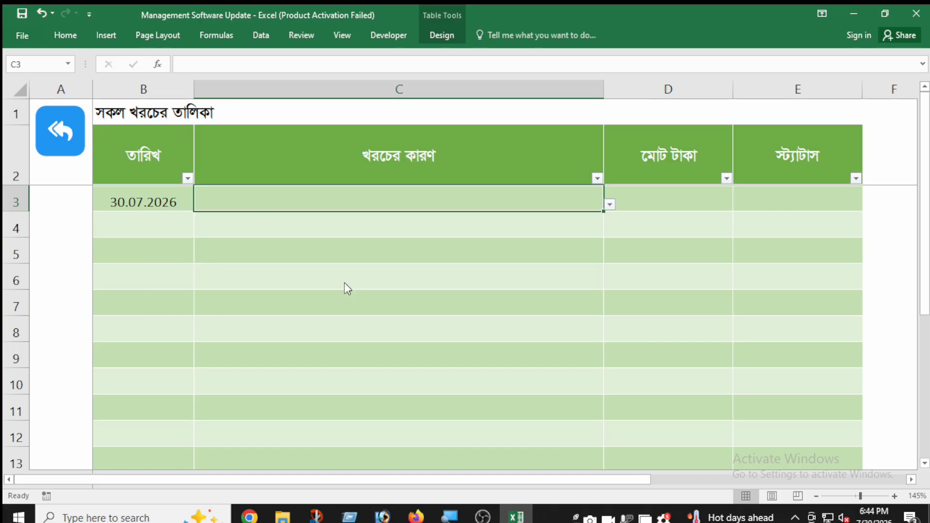
click(635, 202)
text(500)
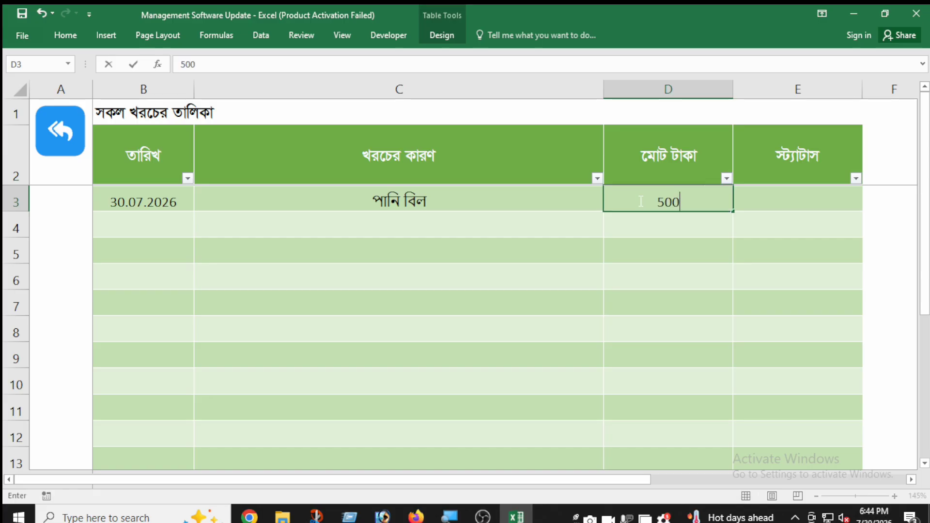
Step: Add a second expense row dated 30.07.2026 with the reason দোকান ভাড়া and an amount of 10000, and select both date cells
click(128, 228)
text(30.07.2026)
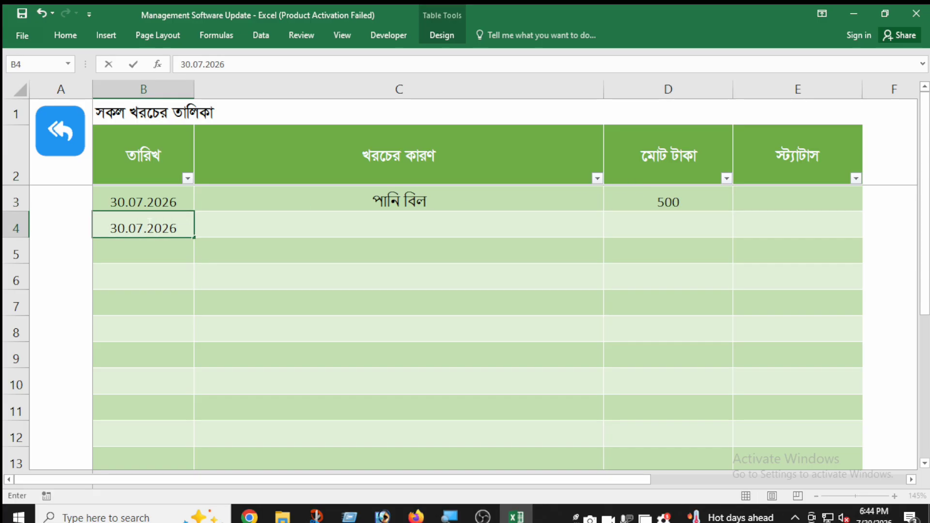
click(336, 231)
click(608, 230)
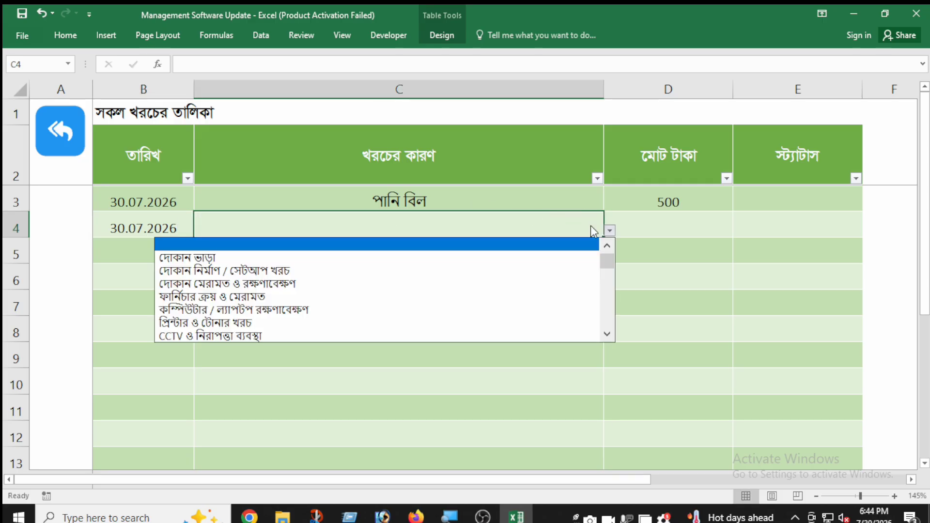
click(472, 257)
click(659, 225)
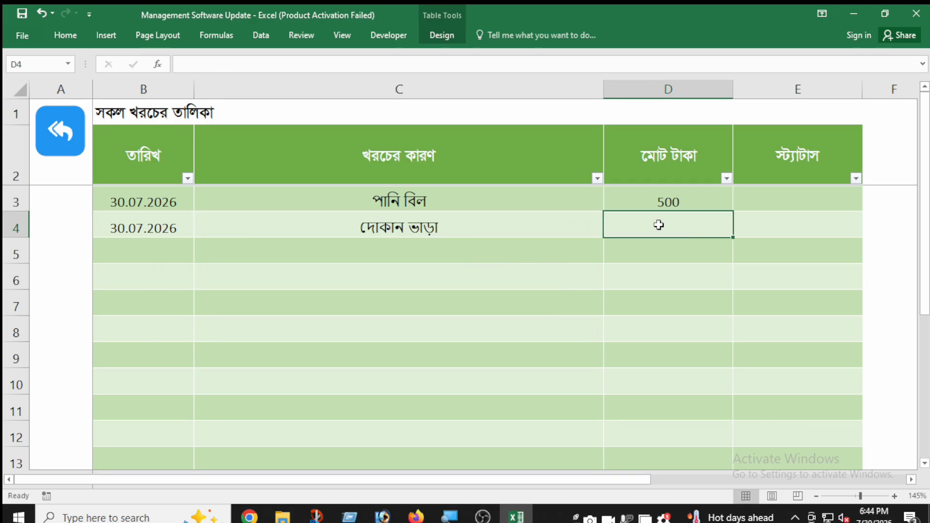
text(10000)
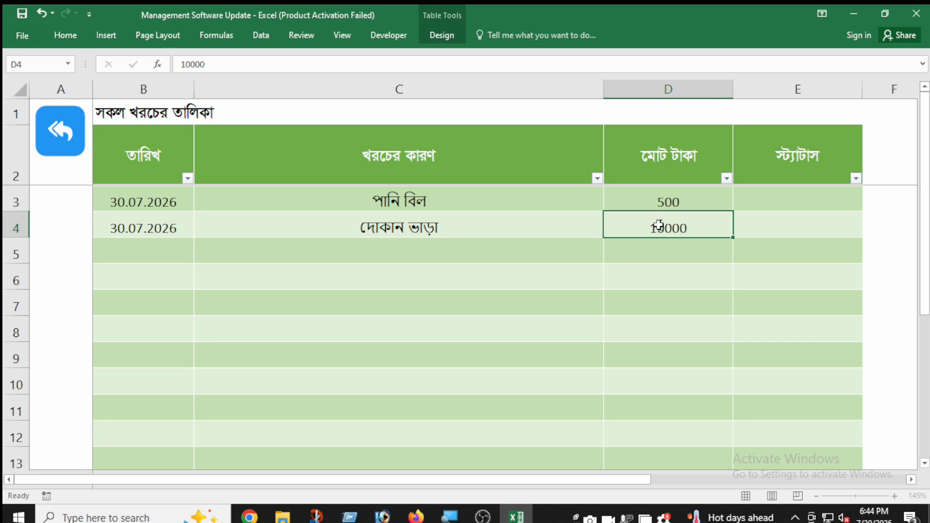
key(Tab)
drag(130, 205, 130, 231)
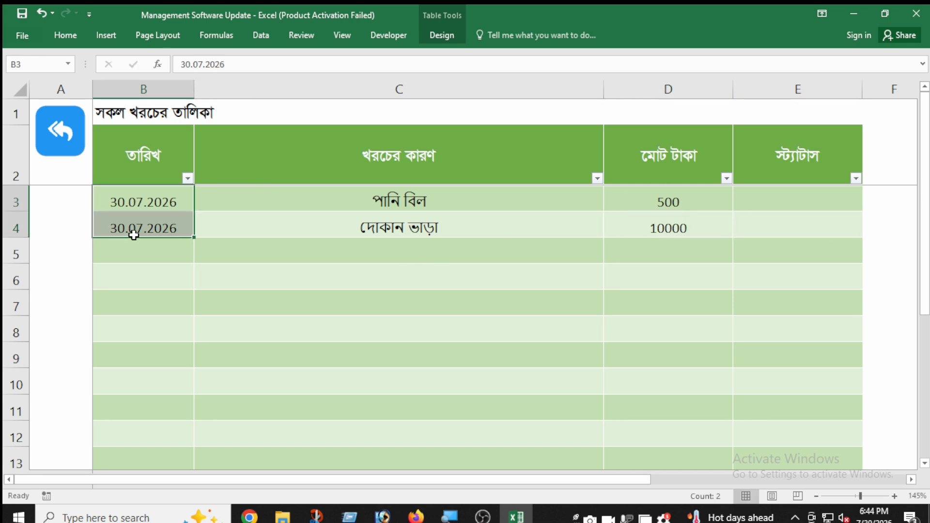
Step: Look through the predefined expense reasons (খরচের কারণ) offered for the third expense row without picking one
click(366, 249)
click(680, 254)
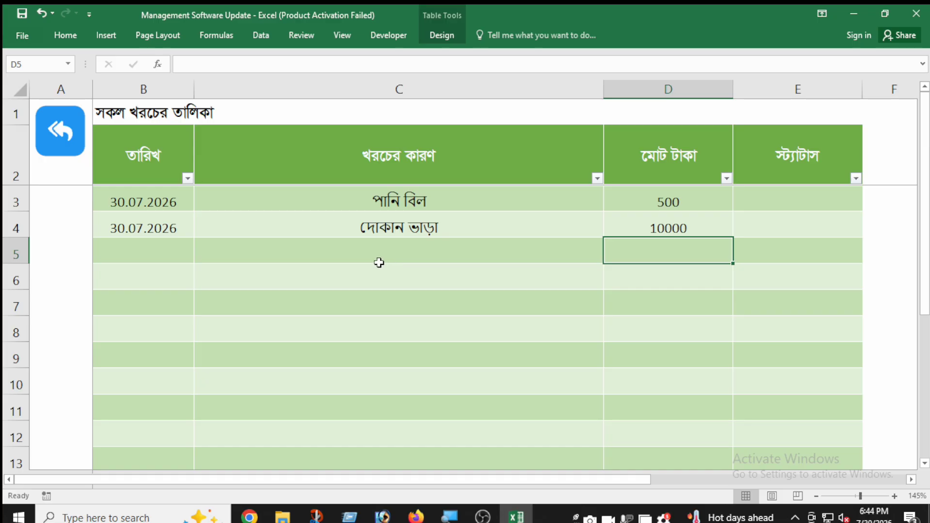
click(576, 252)
click(609, 257)
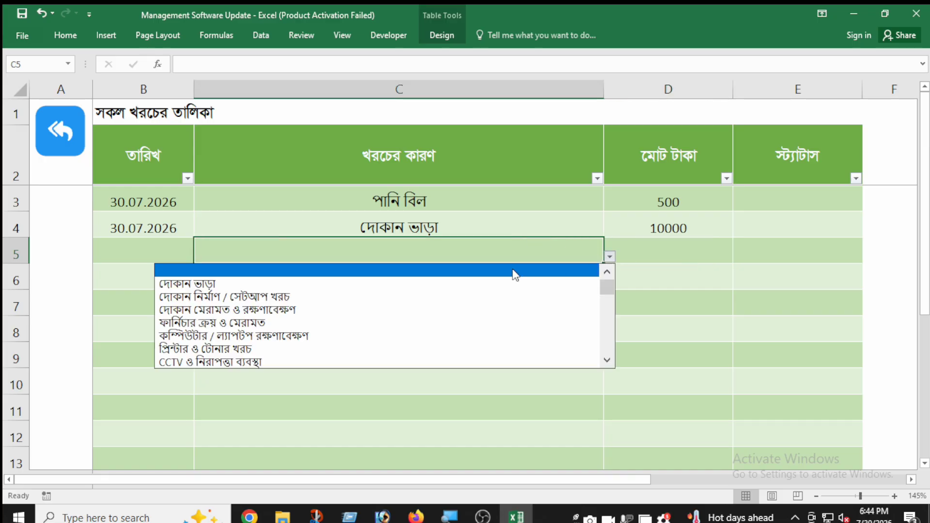
drag(610, 288, 608, 351)
click(633, 327)
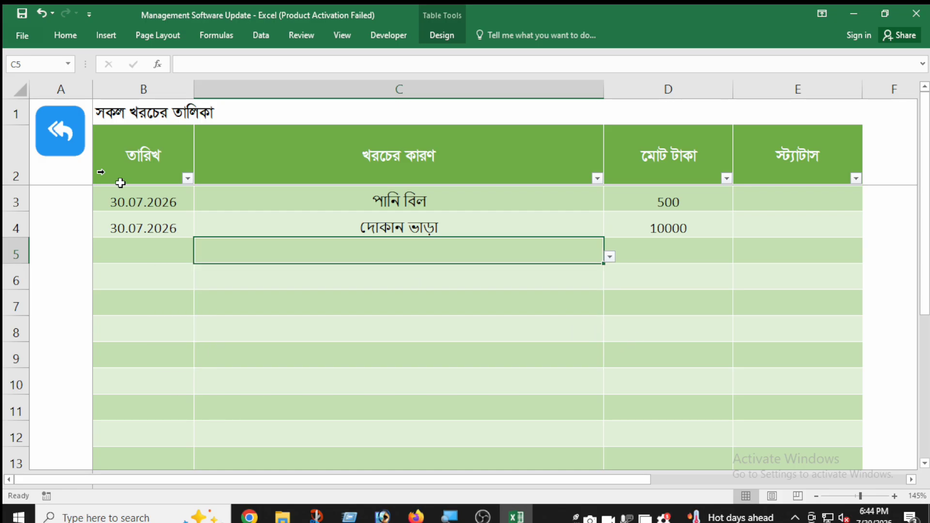
Step: Open the settings sheet (সেটিংস) from the dashboard and examine the end of the expense reason list and the blank cells below it
click(71, 145)
scroll(145, 310, down, 5)
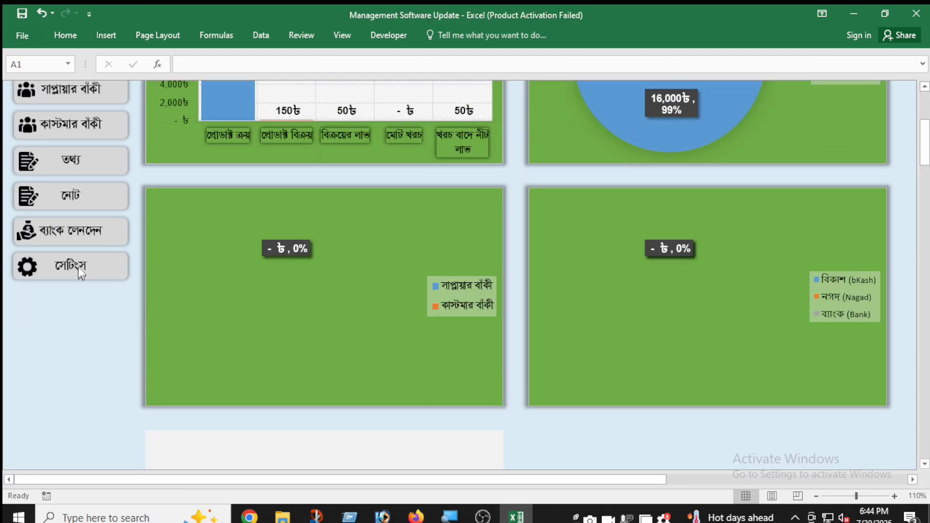
click(77, 266)
drag(154, 328, 153, 426)
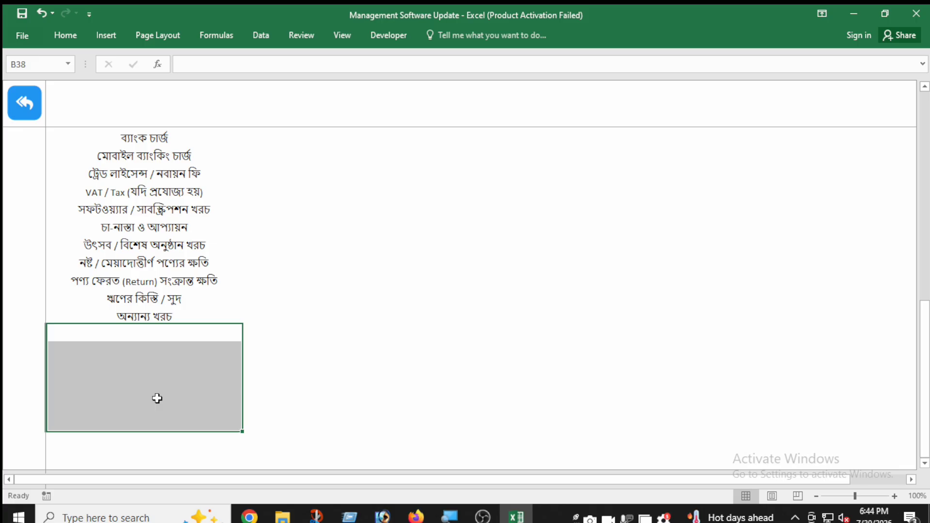
click(160, 338)
Step: Open the final cash account (চুরান্ত হিসাব) from the dashboard and enter the date 30.07.2026 in its first row
click(19, 109)
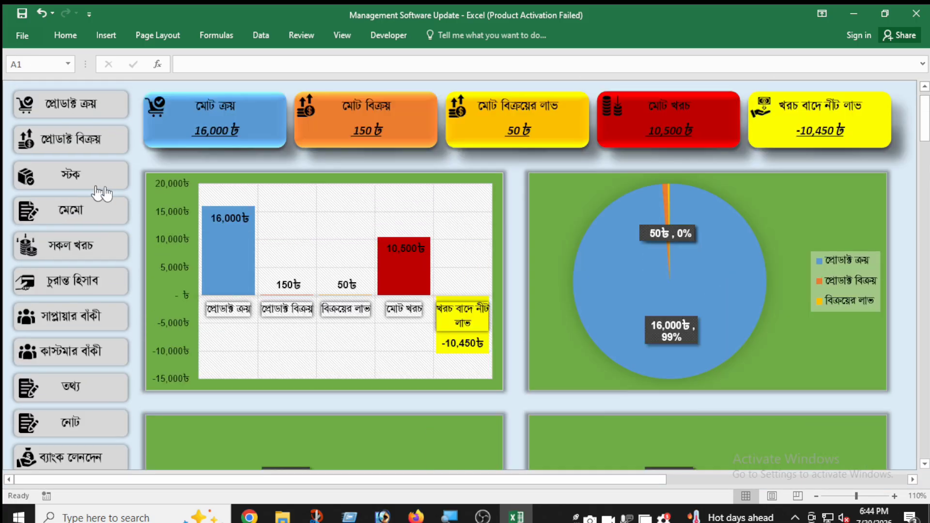
click(100, 288)
click(130, 168)
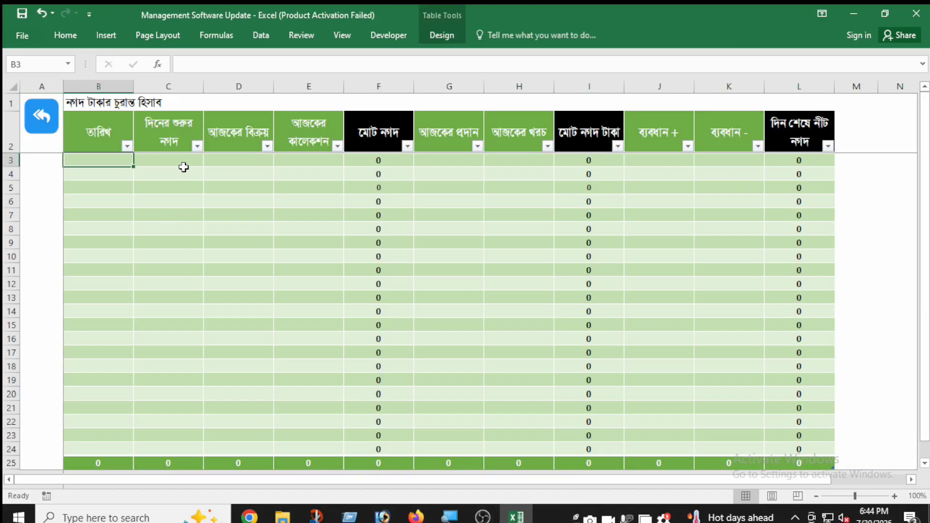
text(303.07)
key(BackSpace)
key(BackSpace)
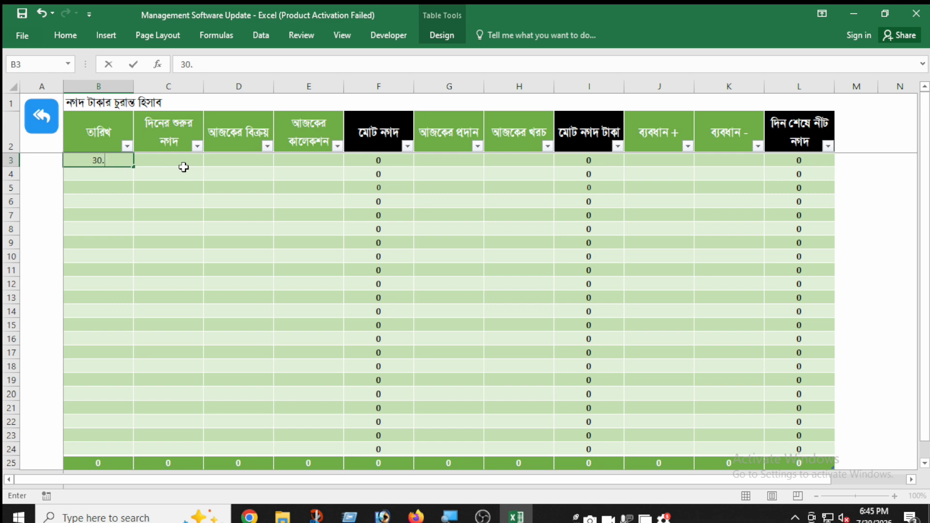
text(2026)
click(183, 167)
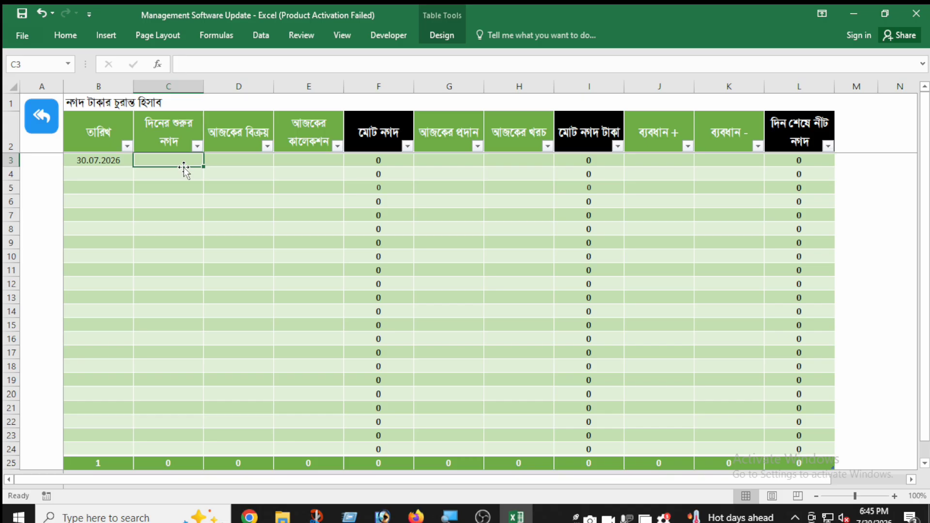
Step: Set the first row's opening cash (দিনের শুরুর নগদ) to 100000 and today's sales (আজকের বিক্রয়) to 10000
text(100000)
key(Tab)
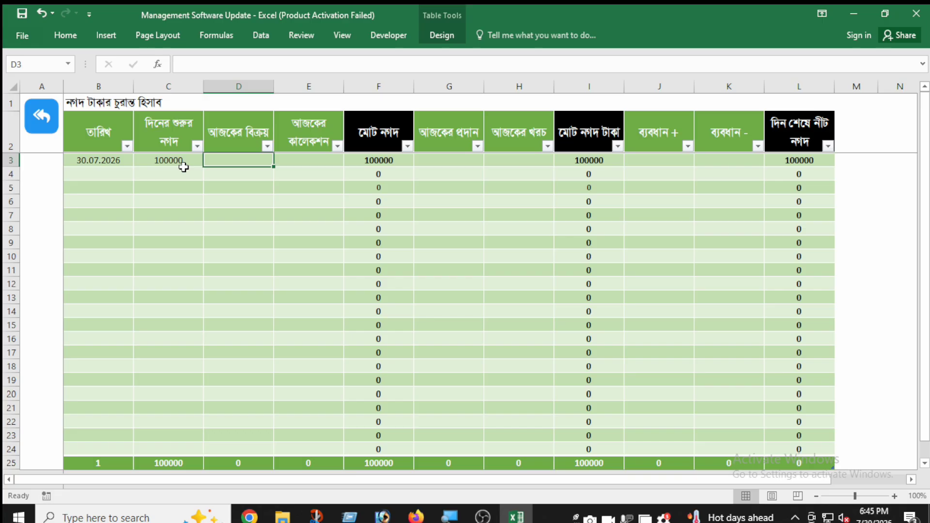
text(1)
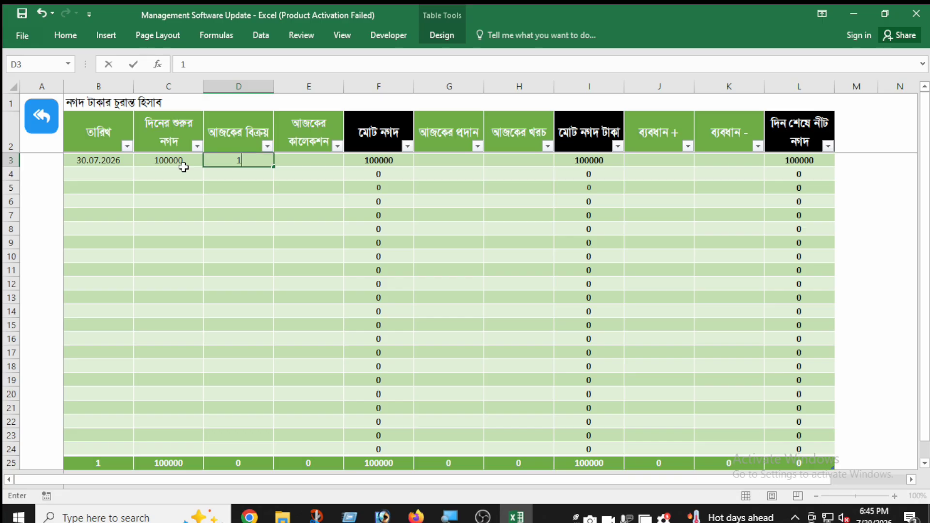
text(0000)
key(Tab)
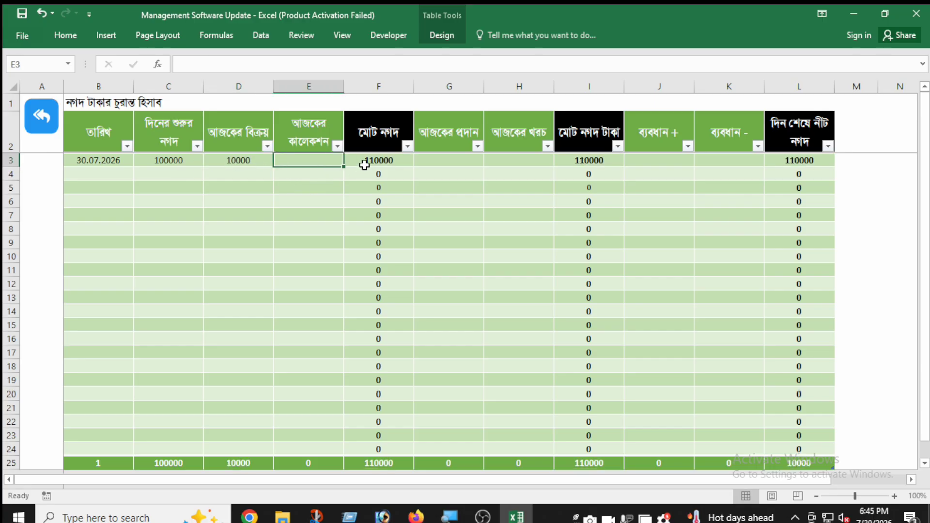
Step: Set the first row's payment (আজকের প্রদান) to 10000 and expense (আজকের খরচ) to 500, and select its end-of-day net cash
click(457, 162)
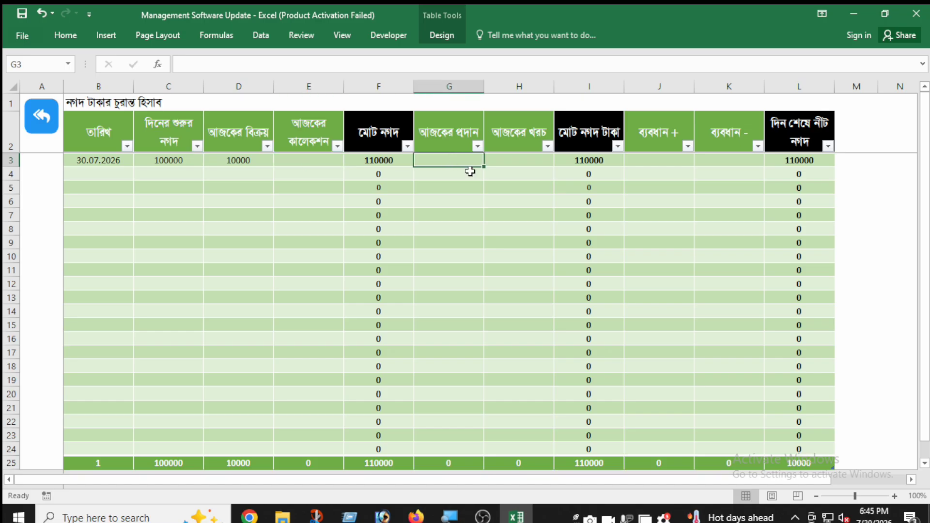
text(10000)
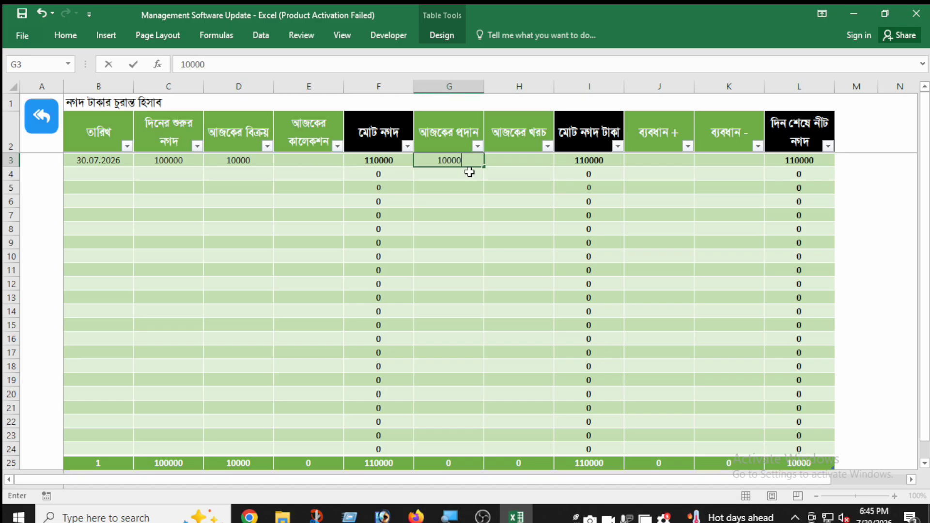
key(Tab)
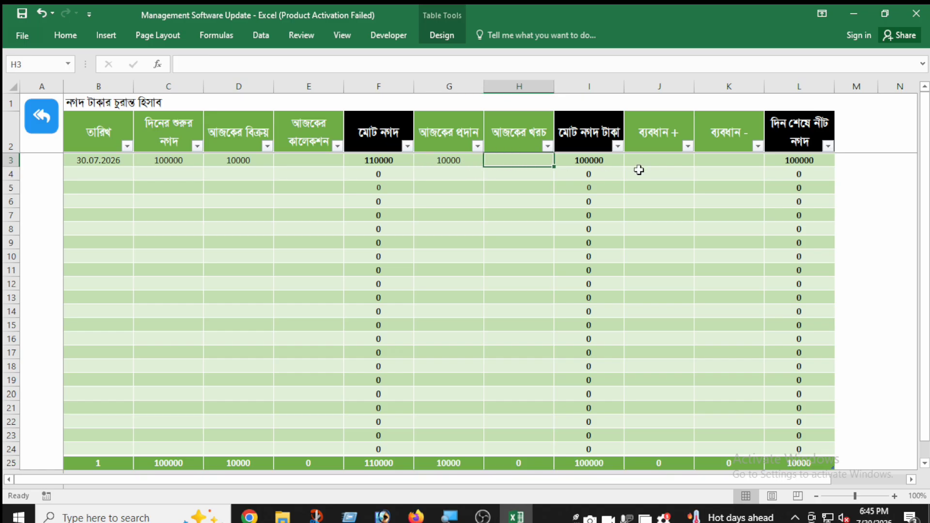
text(500)
key(Tab)
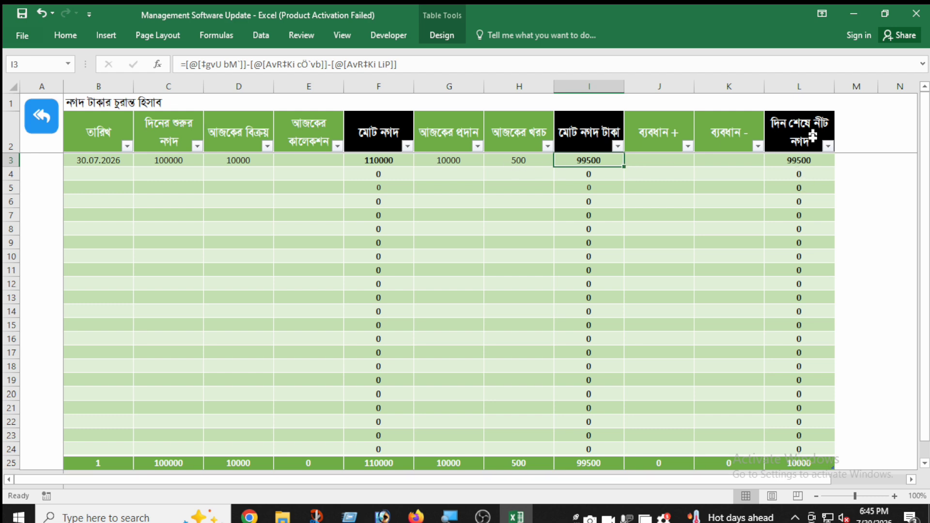
click(816, 161)
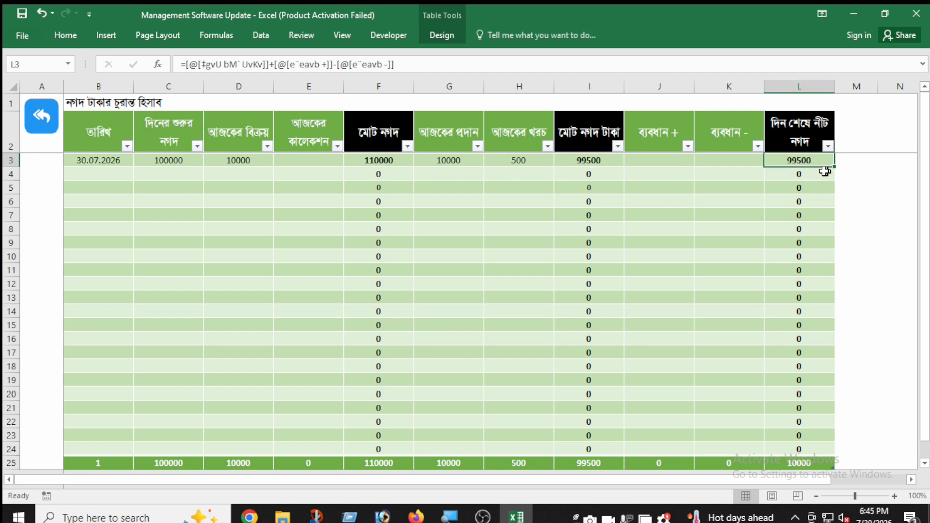
Step: Add a second cash row dated 31.07.2026 with the previous day's net cash, 99500, as its opening cash
click(106, 176)
text(31.07.2026)
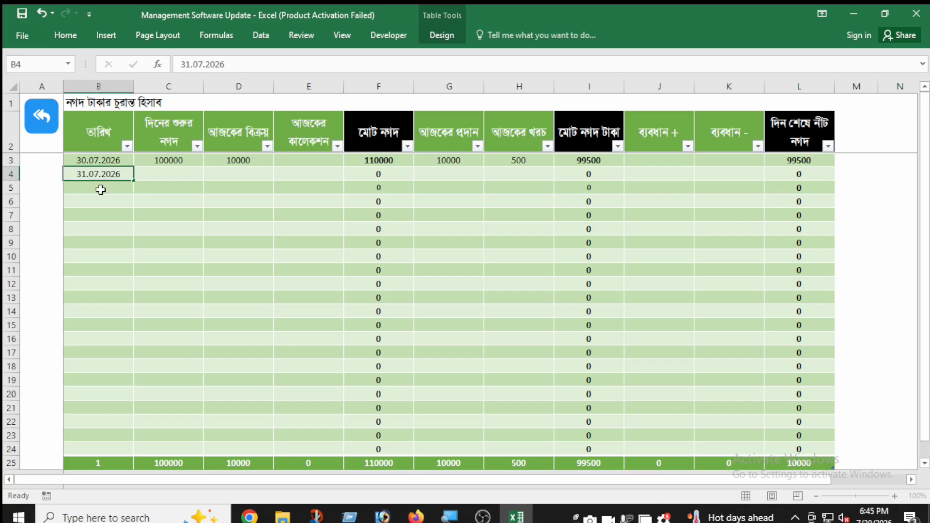
key(Tab)
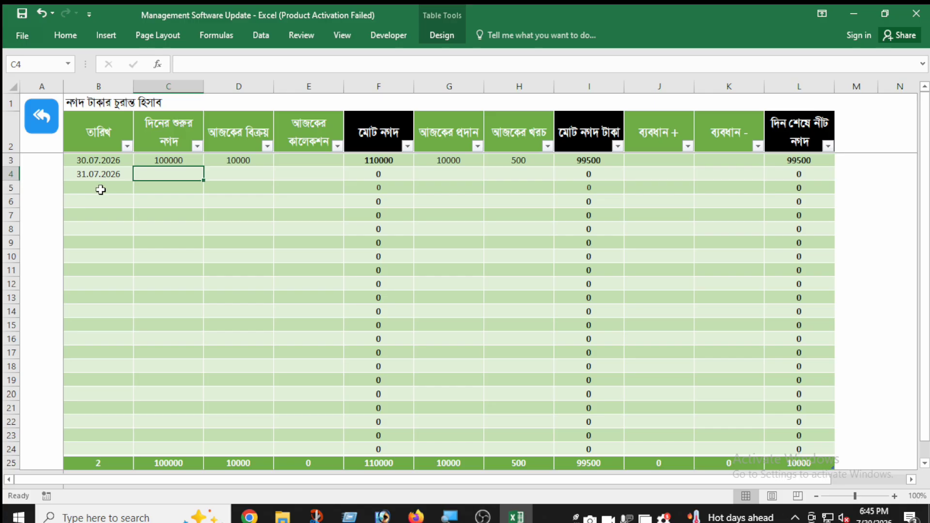
click(814, 162)
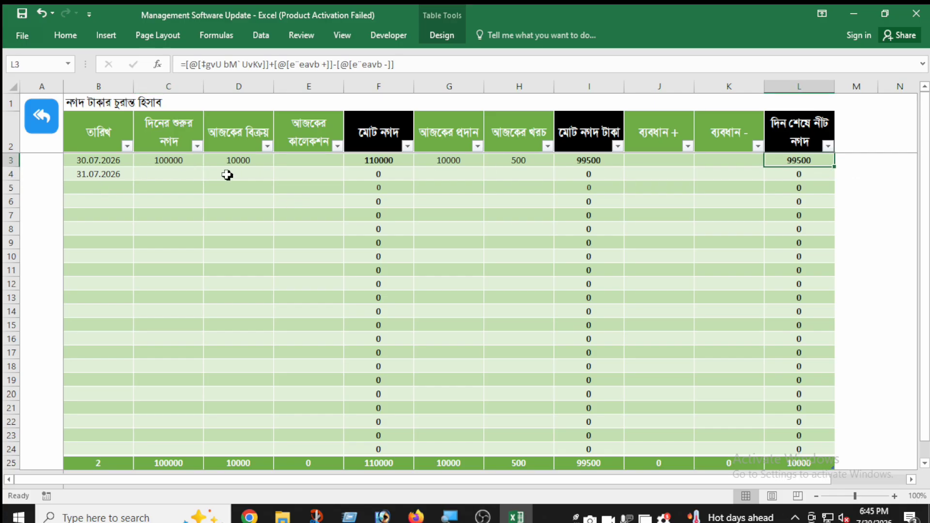
click(201, 172)
text(99500)
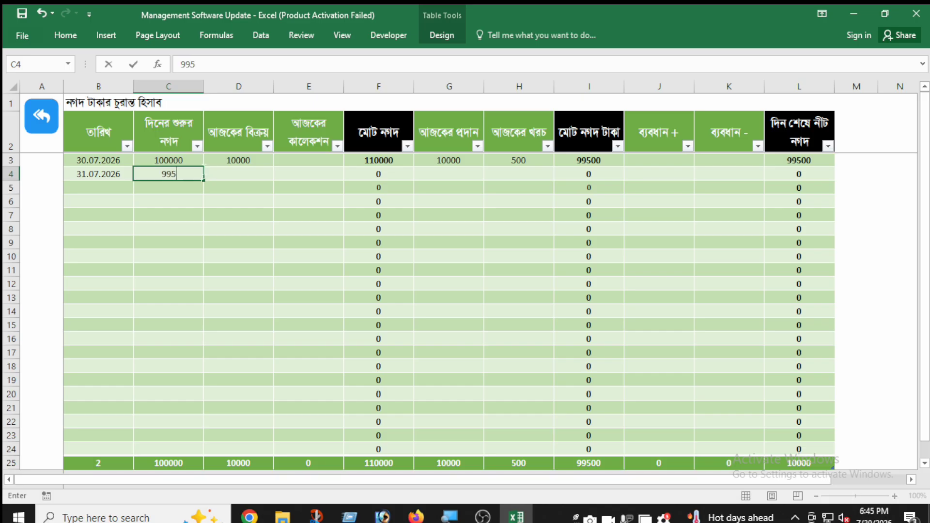
key(Tab)
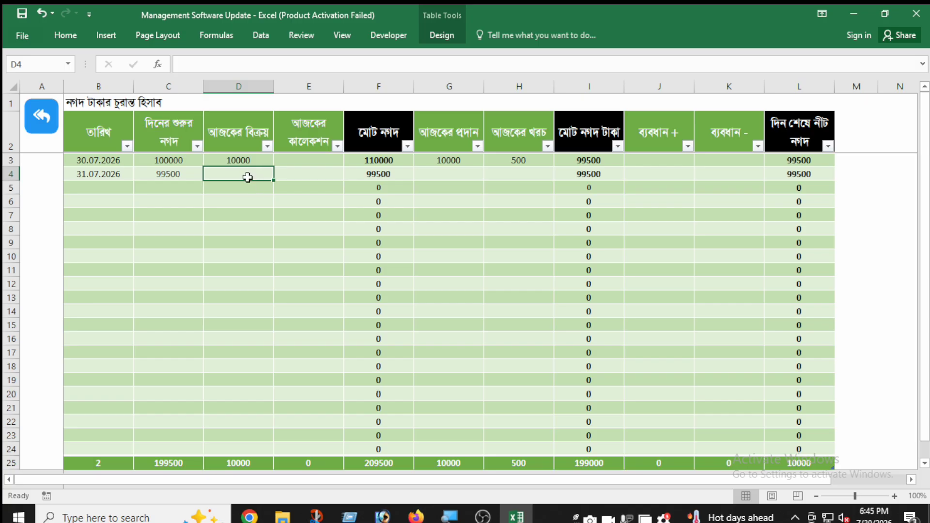
click(289, 174)
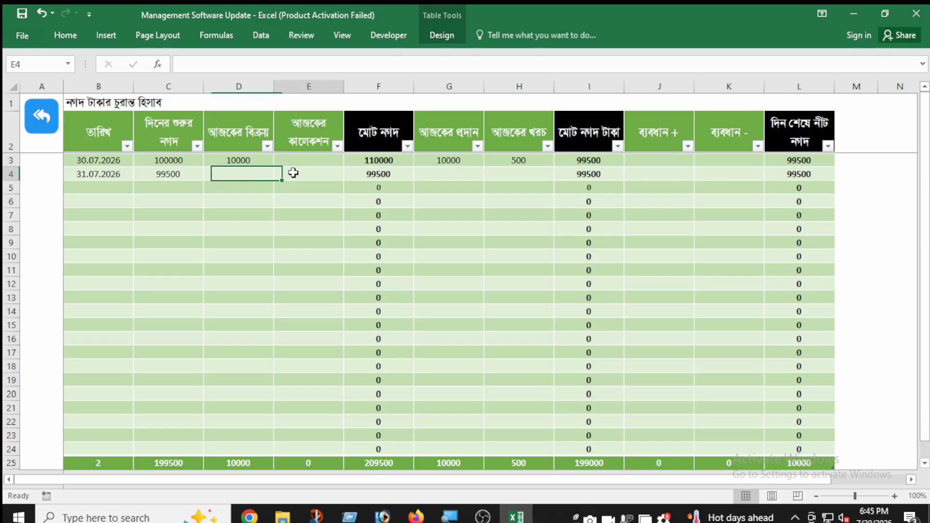
click(445, 178)
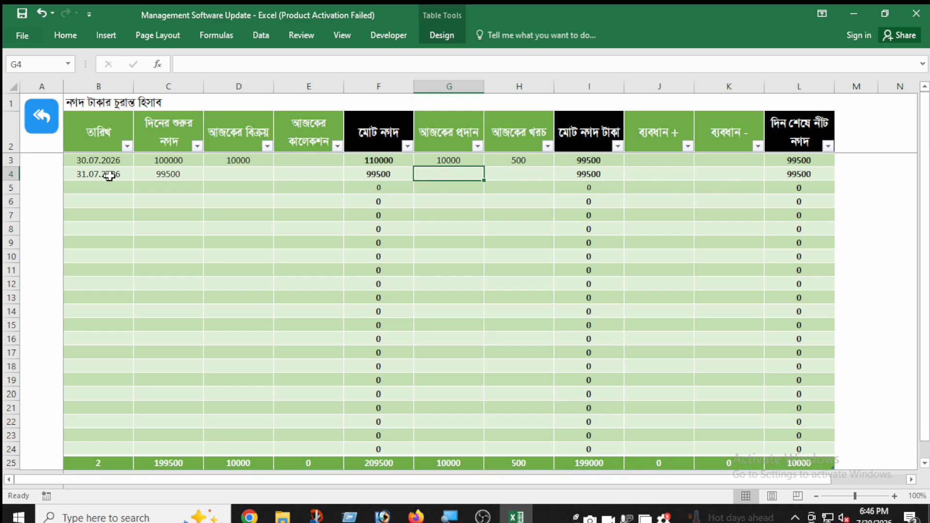
Step: Open the supplier dues sheet (সাপ্লায়ার বাঁকী) from the dashboard and enter the date 30.07.2026 in its first row
click(26, 129)
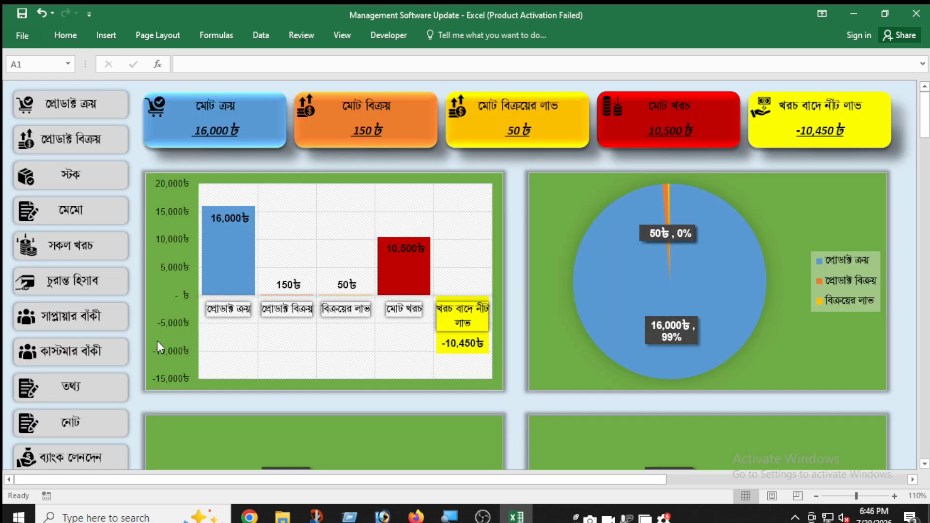
click(104, 323)
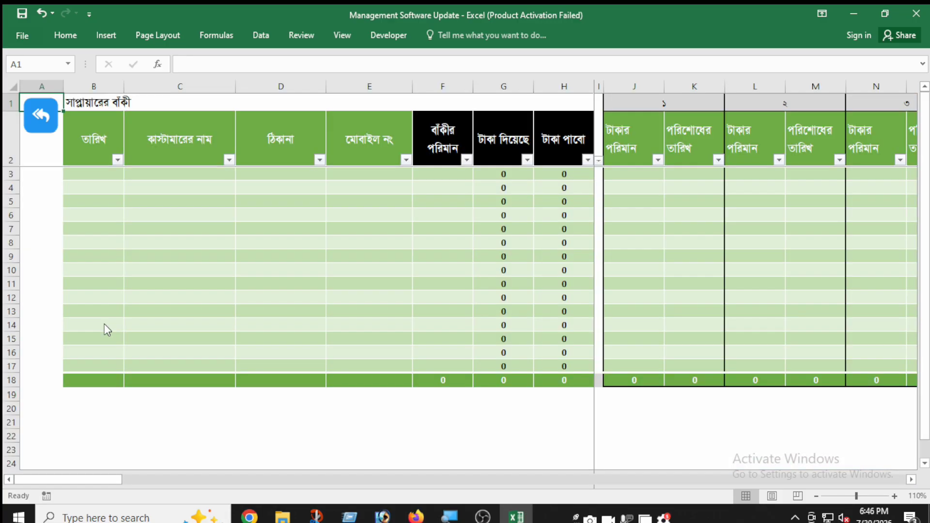
click(121, 175)
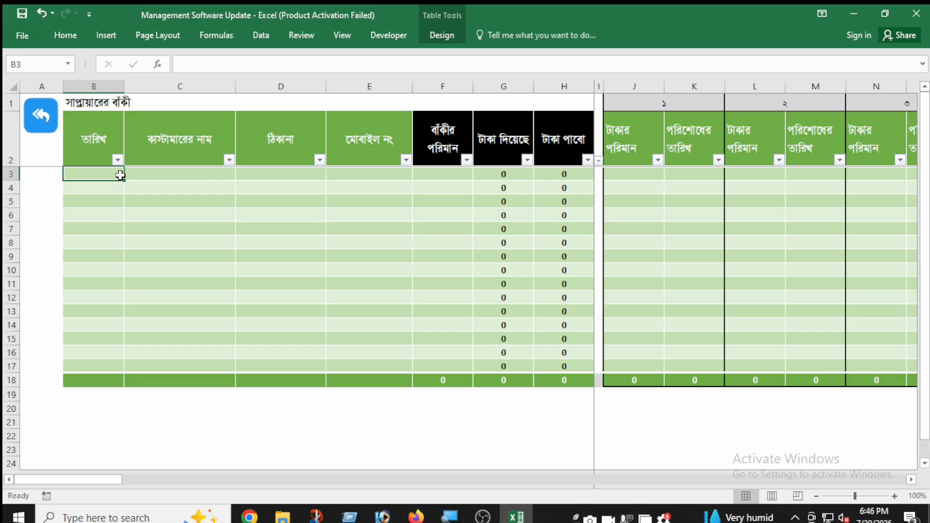
click(132, 185)
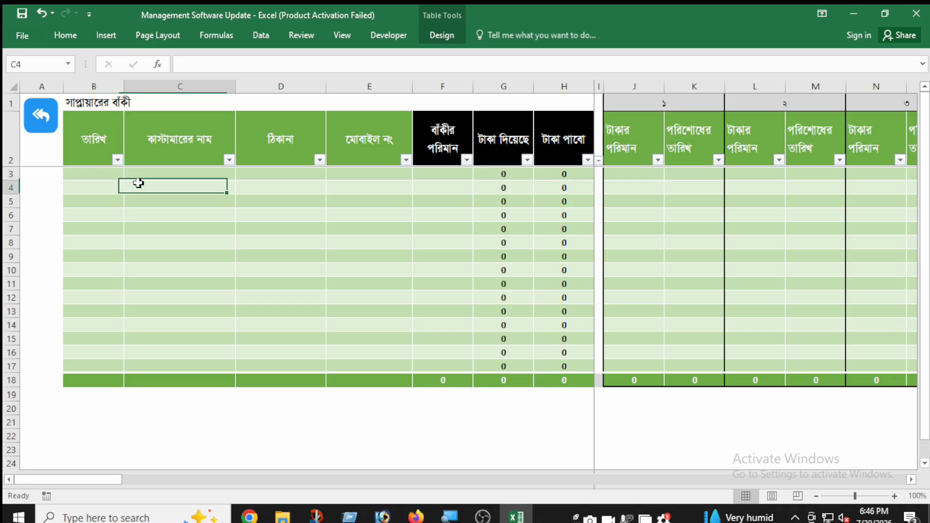
click(117, 172)
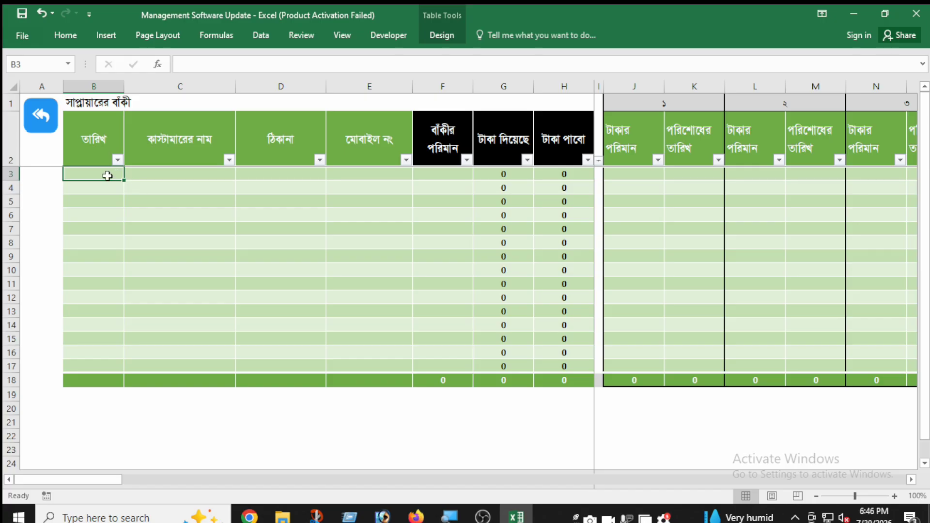
text(30.07.2026)
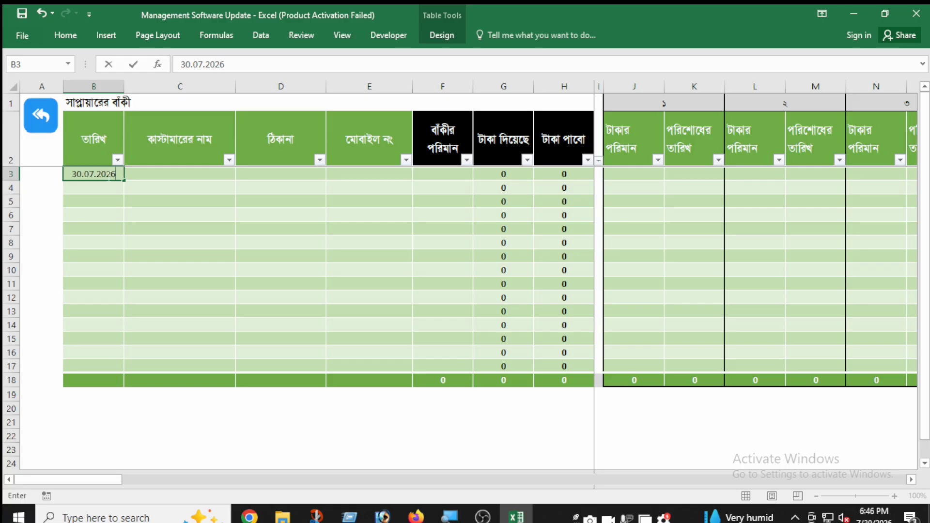
Step: Fill in the name and address for the first supplier due entry, leaving the mobile number blank
key(Tab)
text(Sumon)
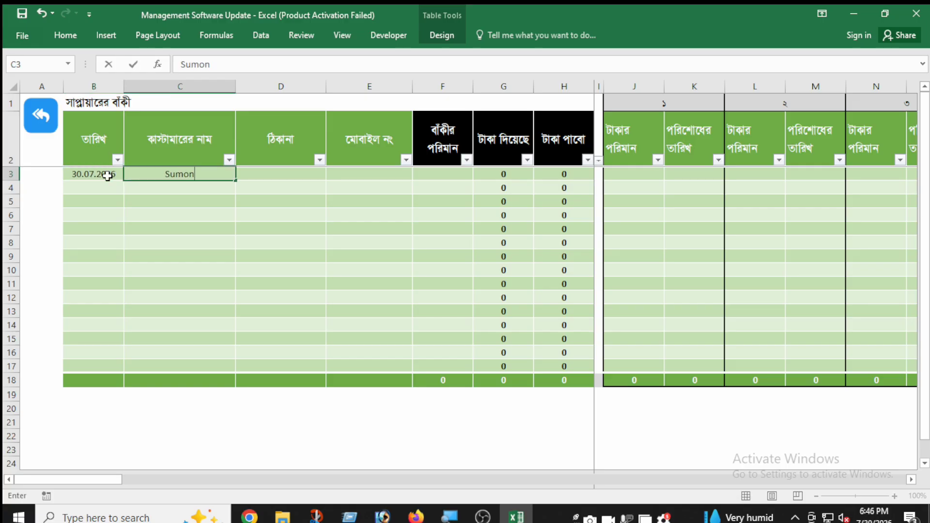
key(Tab)
text(Dhaka)
key(Tab)
key(Tab)
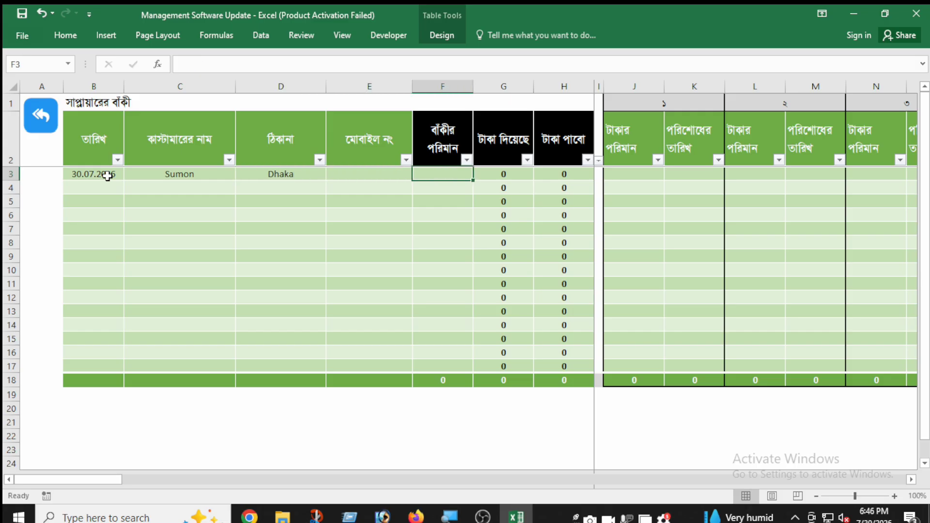
Step: Set the first entry's due amount (বাঁকীর পরিমান) to 20000 and select its first repayment amount cell
text(20000)
key(Tab)
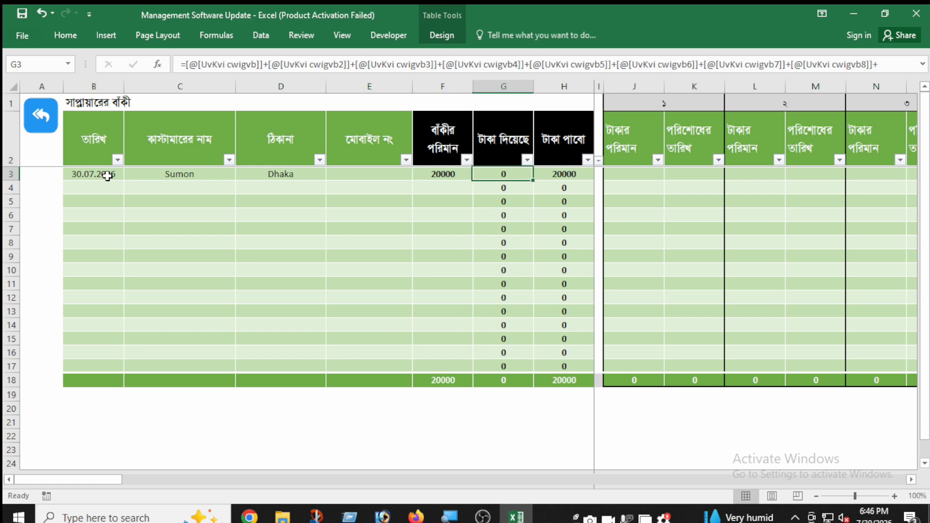
click(389, 228)
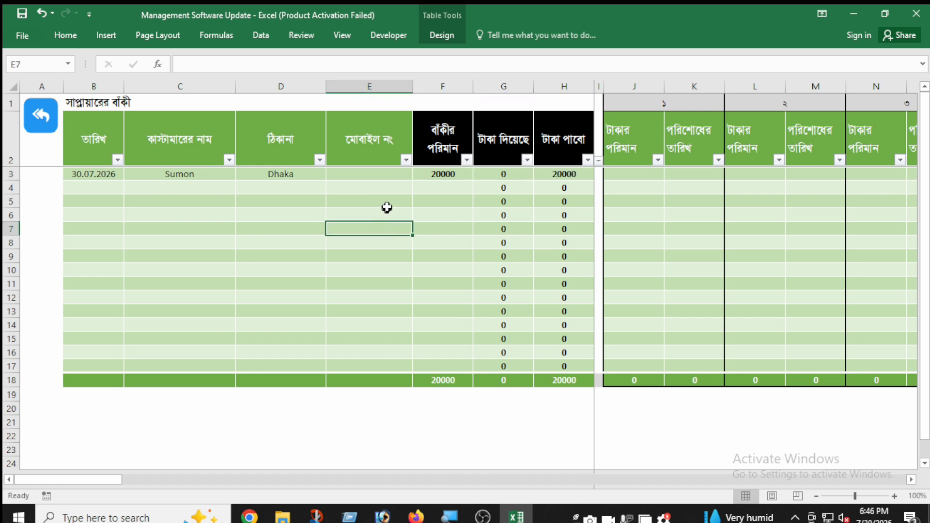
click(630, 175)
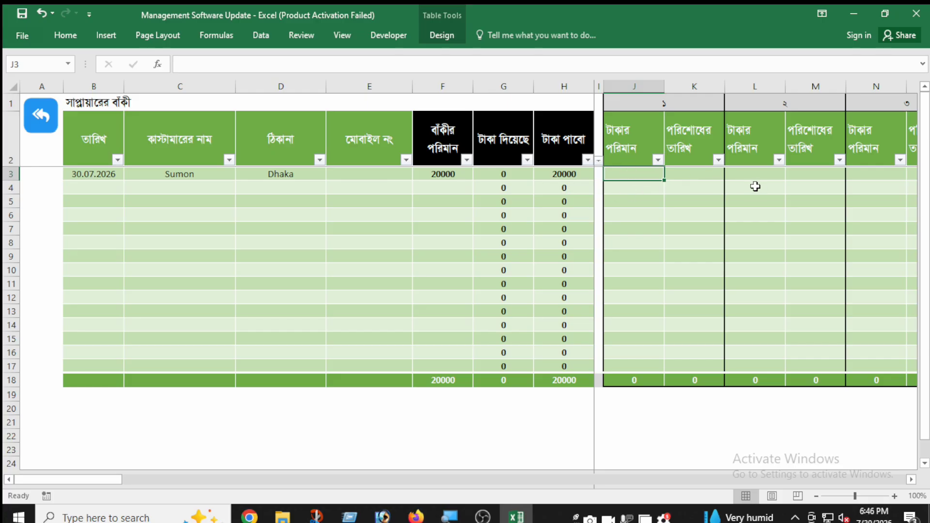
Step: Record the first supplier repayment as 10000 dated 31.07.2026 and check the remaining due (টাকা পাবো) for that entry
text(10000)
key(Tab)
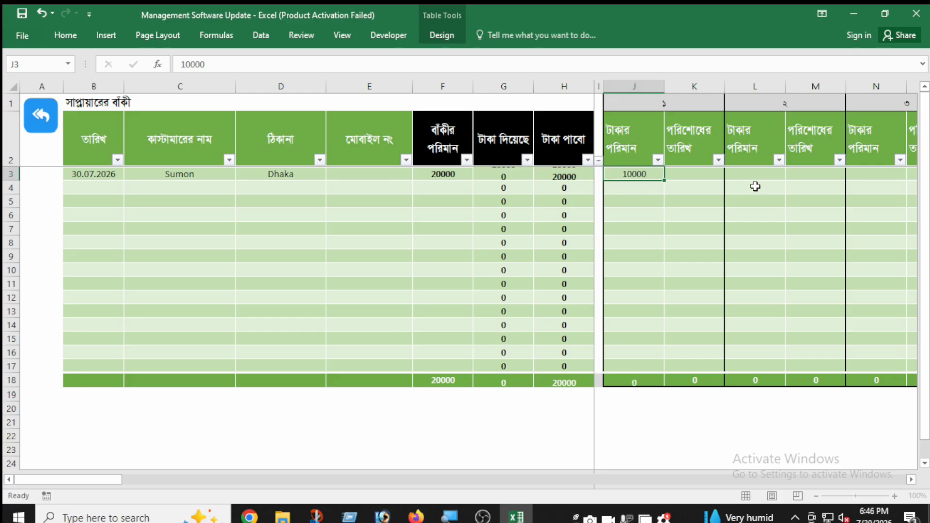
text(31.07.2026)
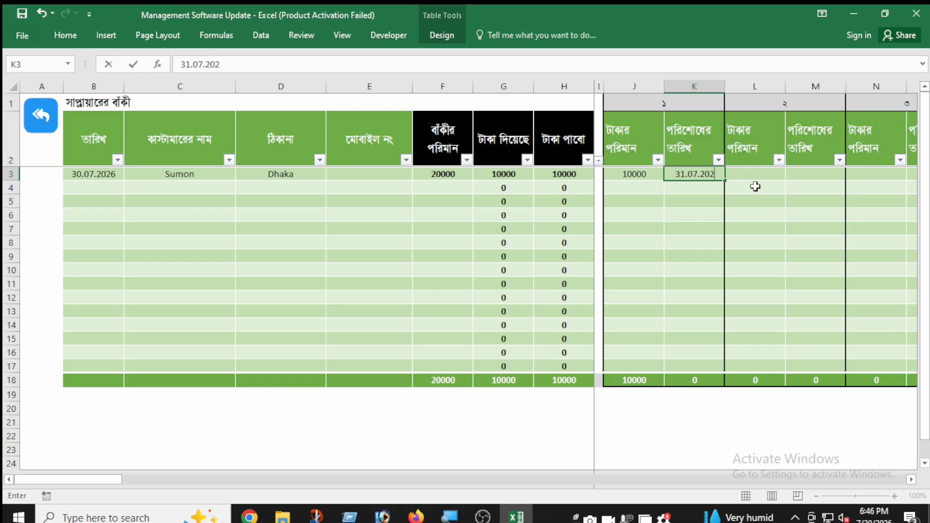
key(Tab)
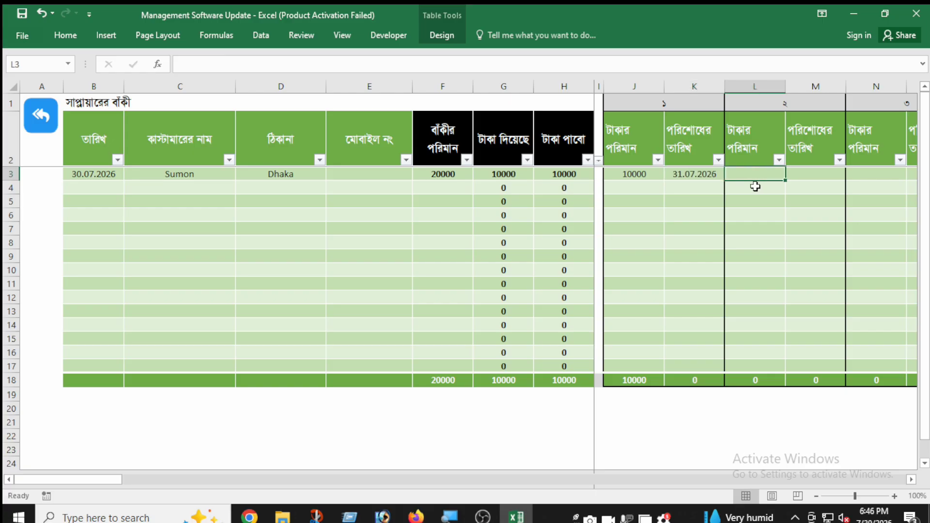
click(567, 173)
Step: Record the same supplier's second repayment as 10000 dated 01.07.2026
click(742, 175)
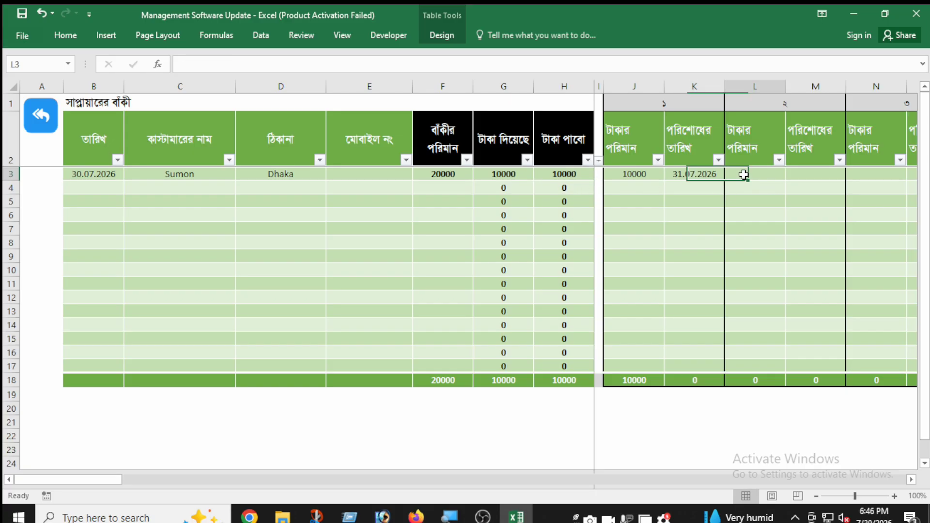
text(10000)
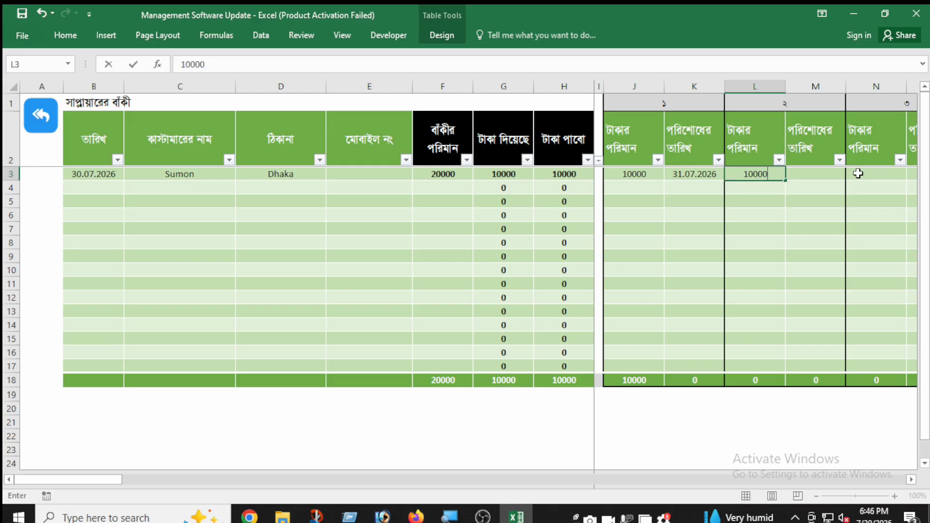
key(Tab)
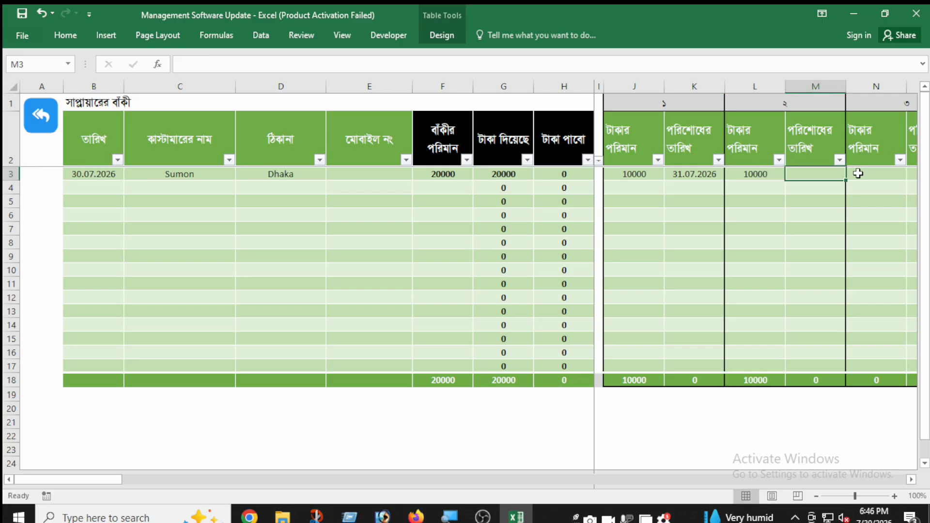
text(01.07.2026)
key(Tab)
Step: Examine the supplier's remaining due and look through the further repayment columns of the first row
drag(411, 221, 411, 231)
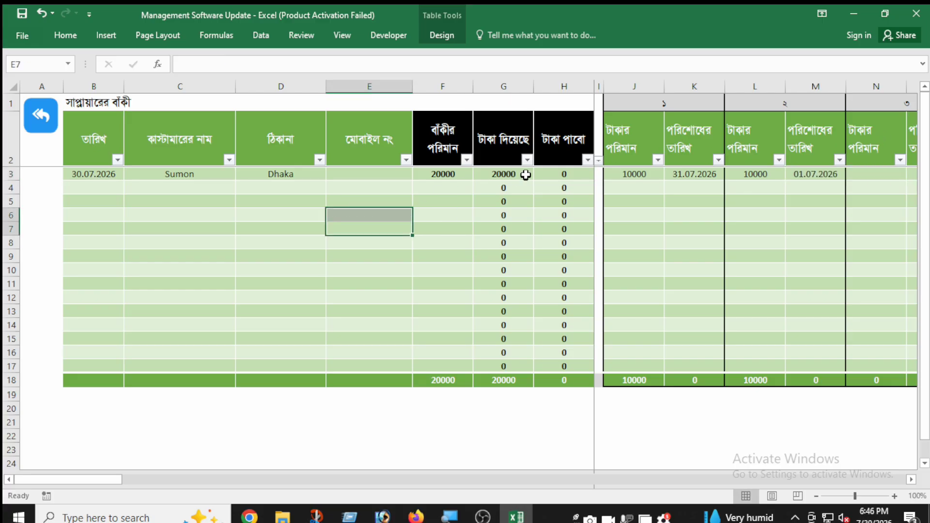
click(559, 175)
click(684, 176)
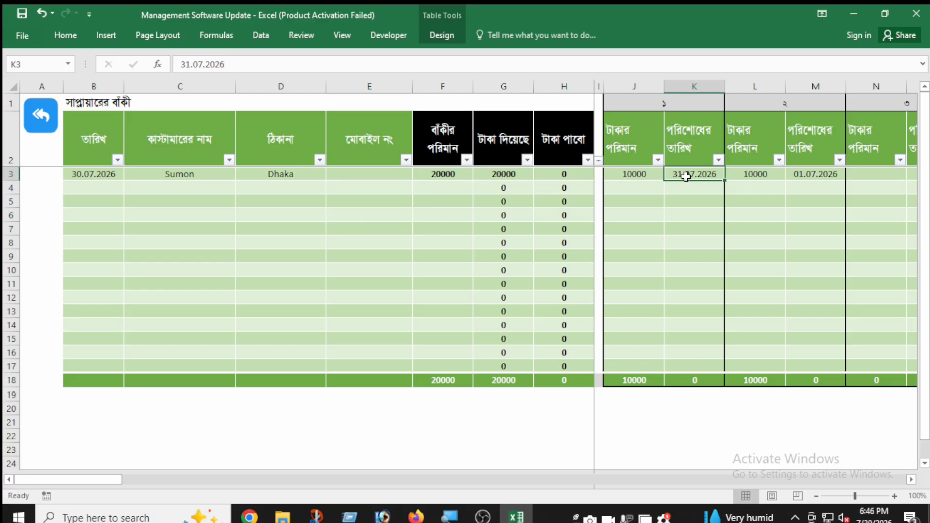
key(Right)
key(Right)
key(Right)
key(Right)
key(Right)
key(Right)
key(Right)
key(Right)
key(Right)
key(Right)
key(Right)
key(Left)
key(Left)
key(Left)
key(Left)
key(Left)
key(Left)
key(Left)
key(Left)
key(Left)
key(Left)
key(Left)
key(Left)
key(Left)
key(Left)
key(Left)
key(Left)
key(Left)
key(Left)
key(Left)
key(Left)
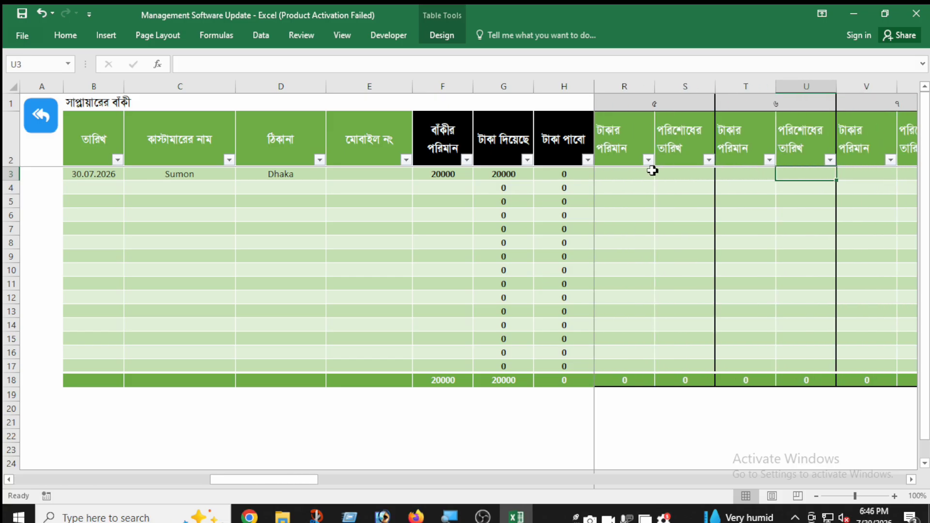
Step: Open the customer dues sheet (কাস্টমার বাঁকী) from the dashboard, look over its blank entry area and return to the dashboard
click(53, 127)
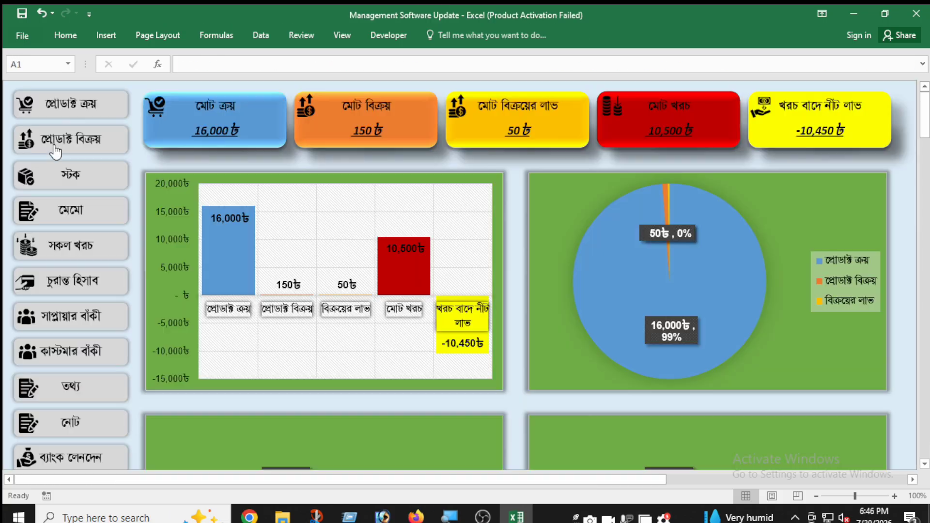
click(90, 354)
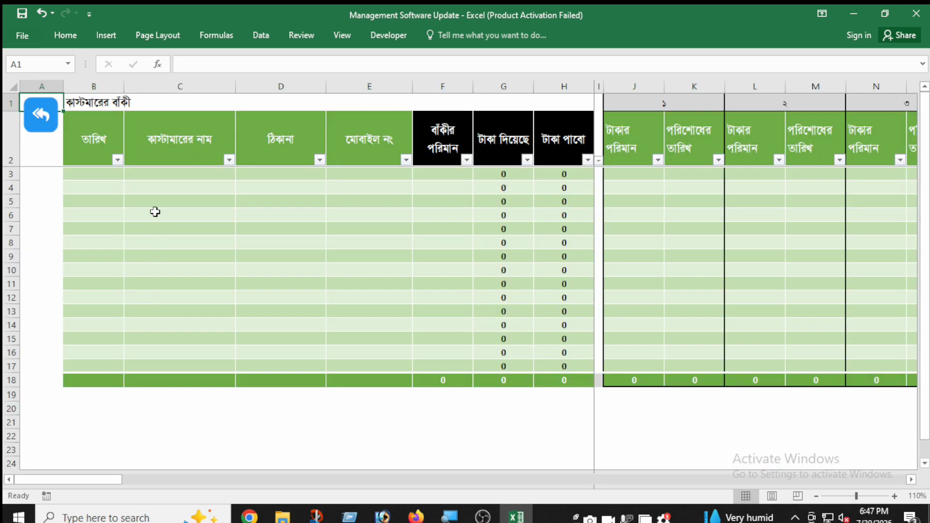
drag(115, 176, 466, 328)
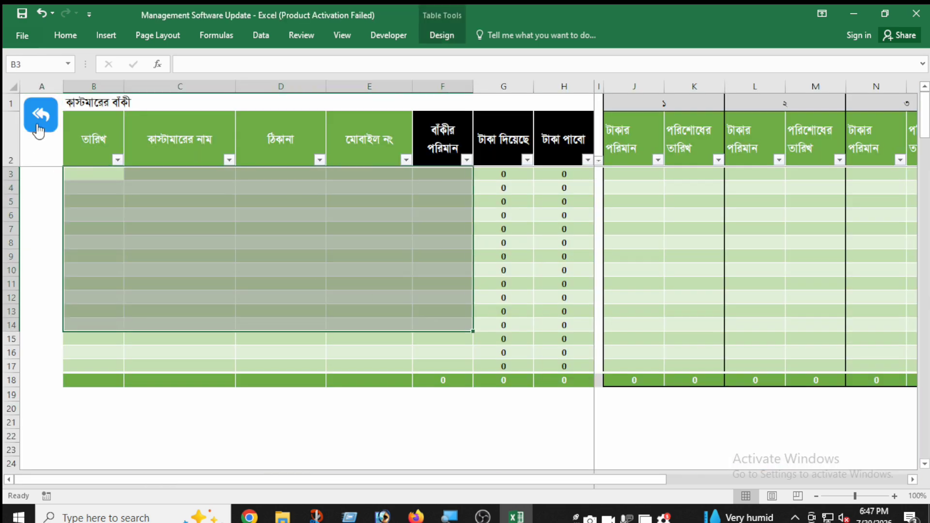
click(39, 118)
Step: Open the shop information sheet (তথ্য), look through its numbered fields to the end of the list and return to the dashboard
click(98, 402)
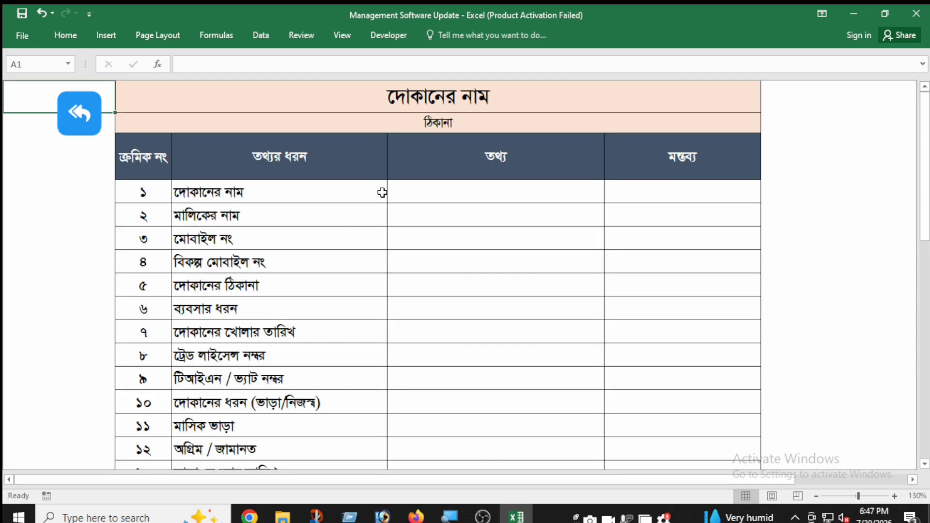
click(412, 191)
click(419, 214)
click(434, 233)
click(446, 298)
click(446, 345)
scroll(482, 302, down, 7)
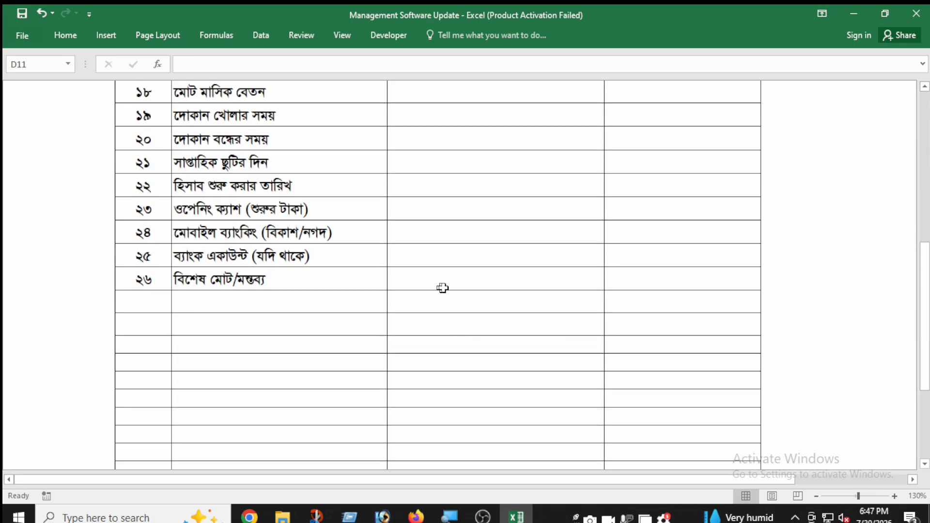
scroll(443, 288, up, 7)
click(80, 127)
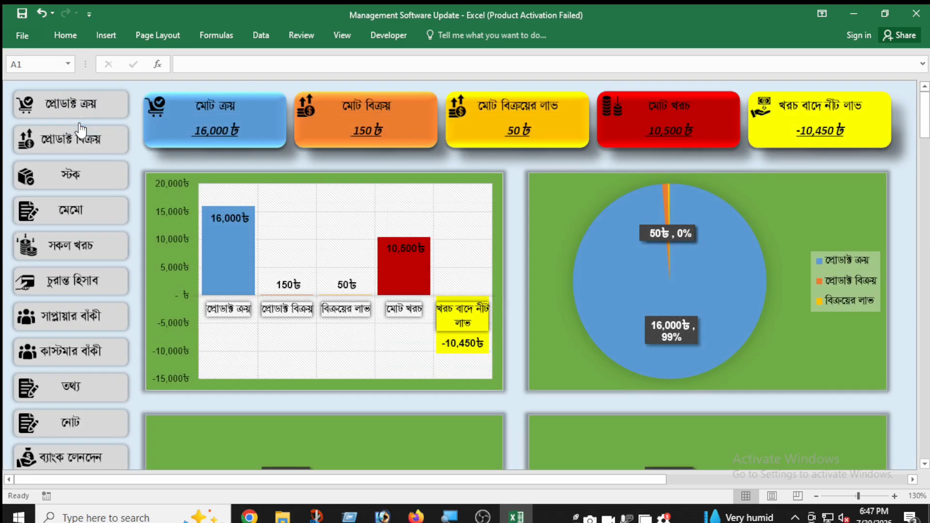
Step: Open the note sheet (নোট), enter 5, 54, 64 and 654 across the first row and 6 in F1, and return to the dashboard
click(99, 422)
click(205, 157)
text(54)
key(Tab)
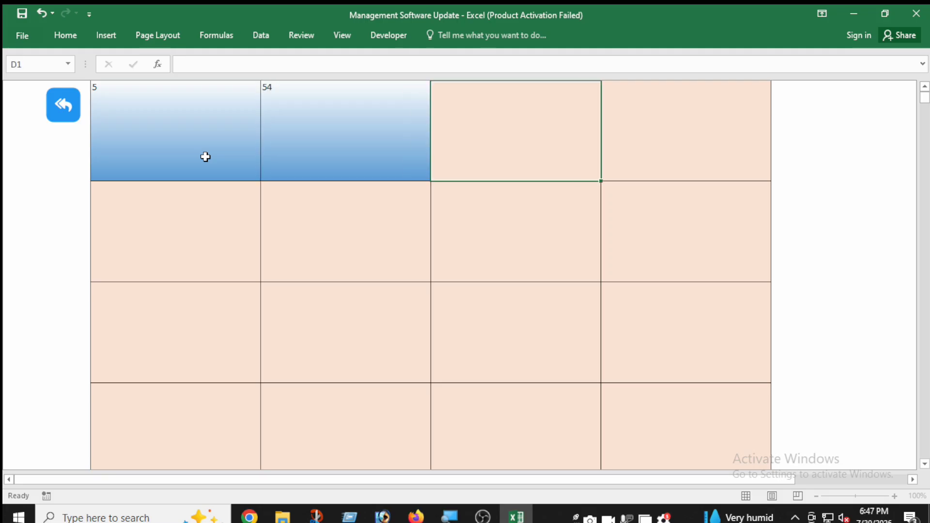
text(64)
key(Tab)
text(654)
key(Tab)
text(6)
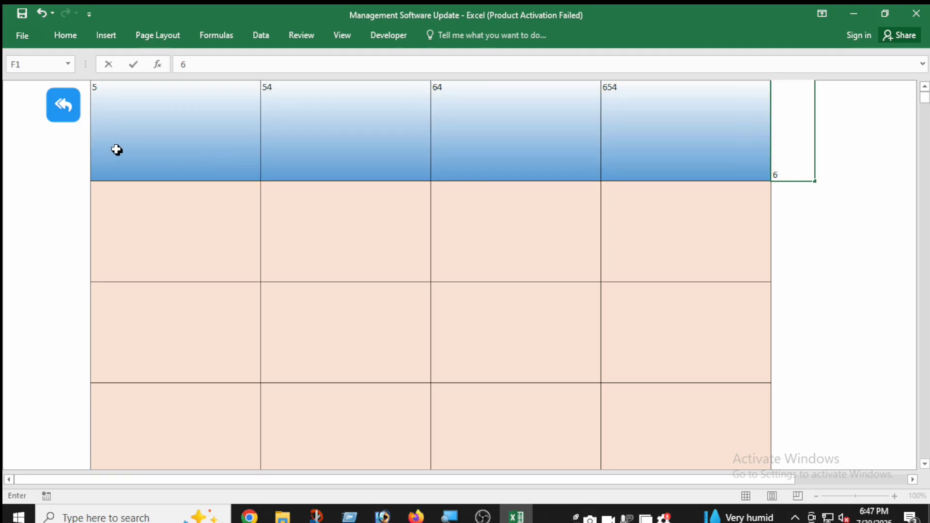
click(63, 114)
Step: Open the bank transactions sheet (ব্যাংক লেনদেন) from the dashboard and enter the date 30.07.2026 in its first row
scroll(121, 397, down, 2)
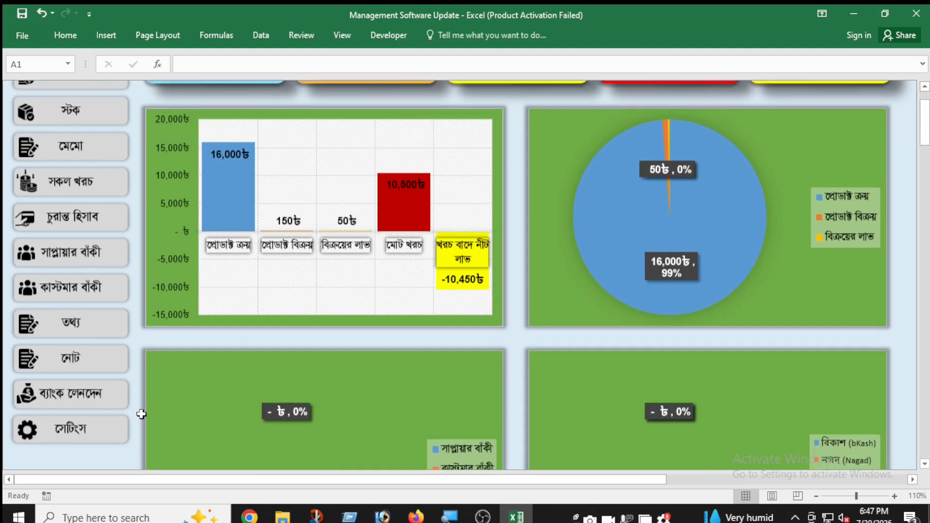
click(101, 386)
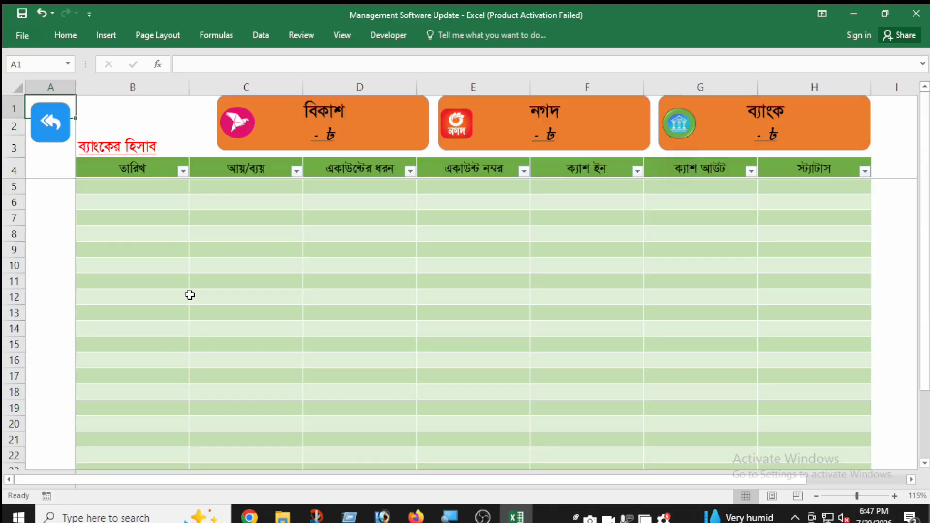
click(176, 186)
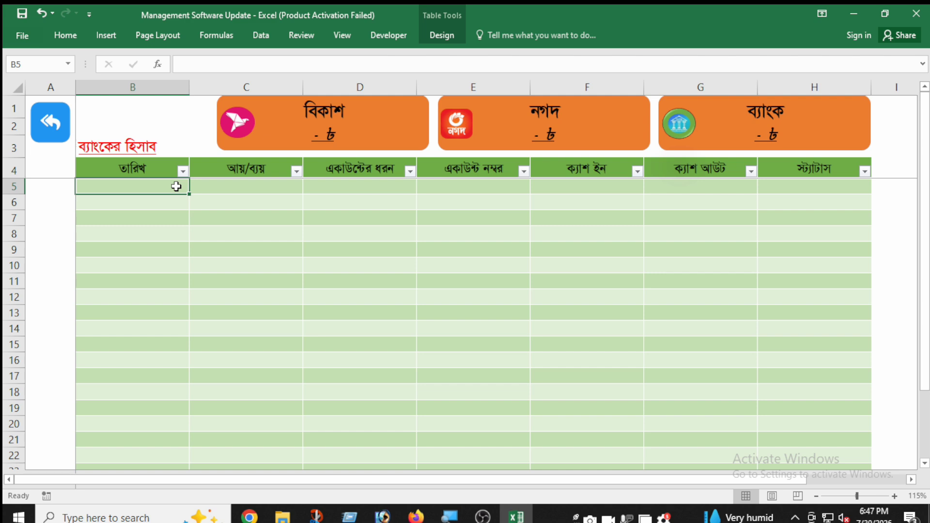
text(30.07.2026)
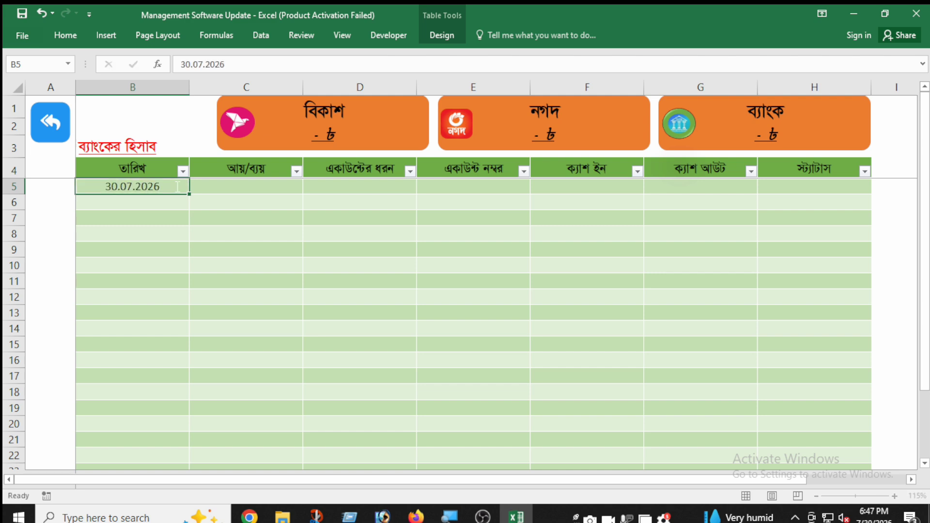
key(Tab)
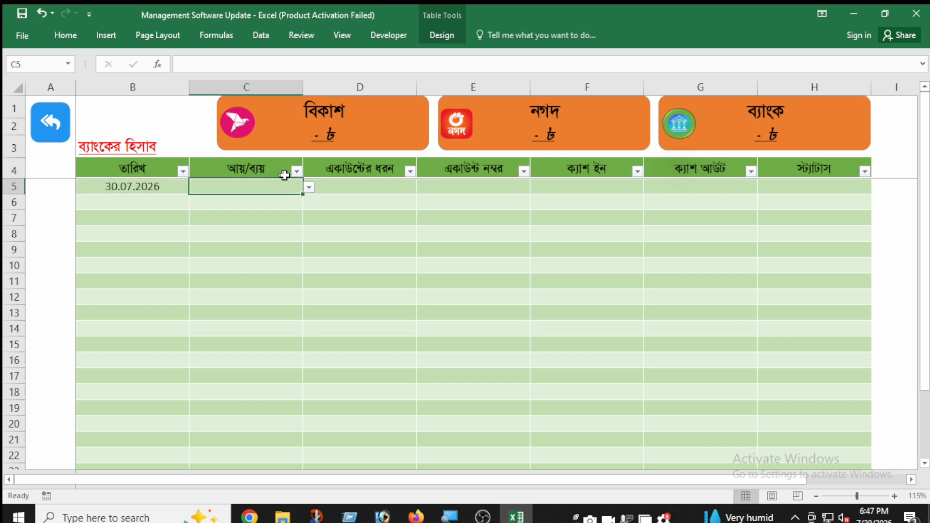
Step: Complete the first bank row as income (আয়) with account type বিকাশ (bKash) and cash-in 10000, leaving the account number blank
click(309, 188)
click(273, 203)
click(340, 185)
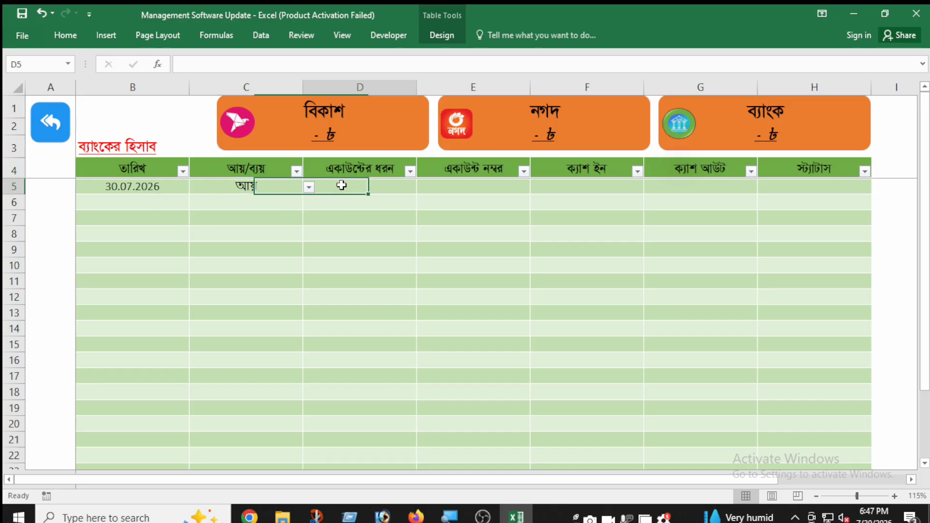
click(423, 187)
click(404, 200)
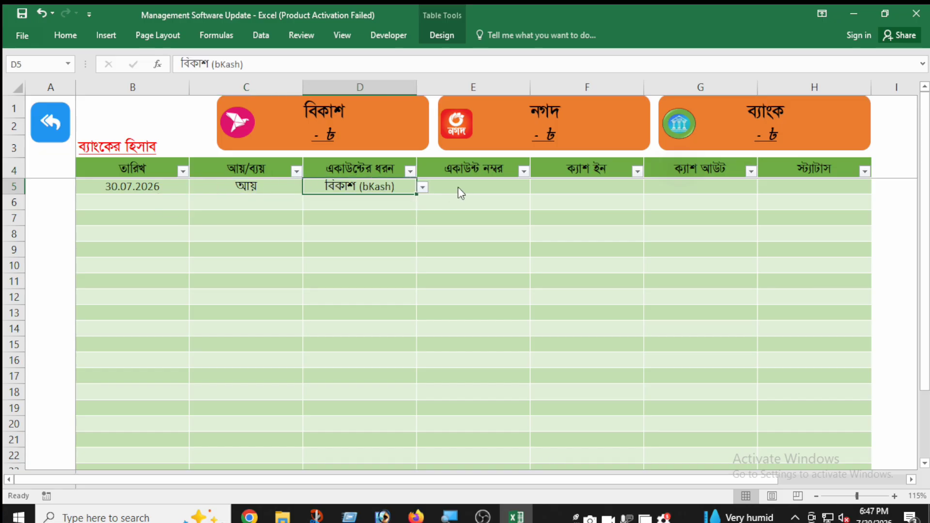
click(504, 192)
key(Tab)
text(1)
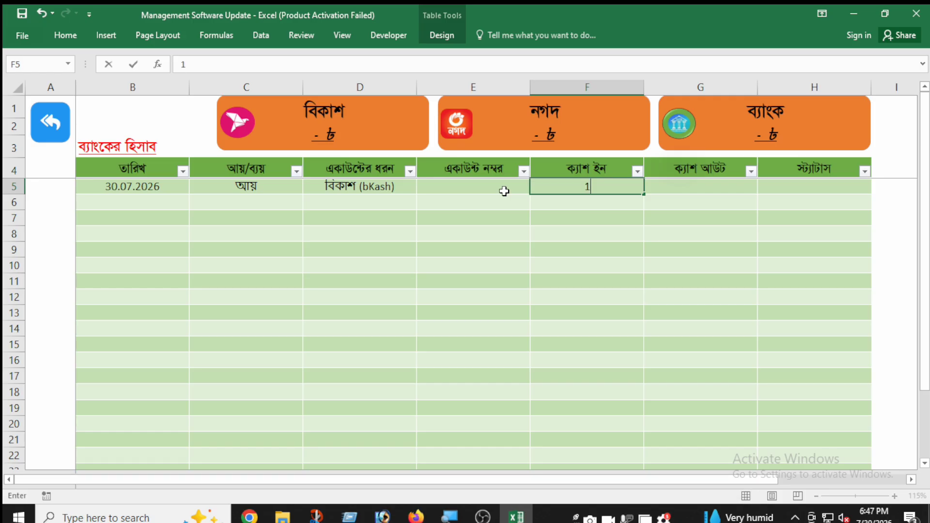
text(0000)
key(Tab)
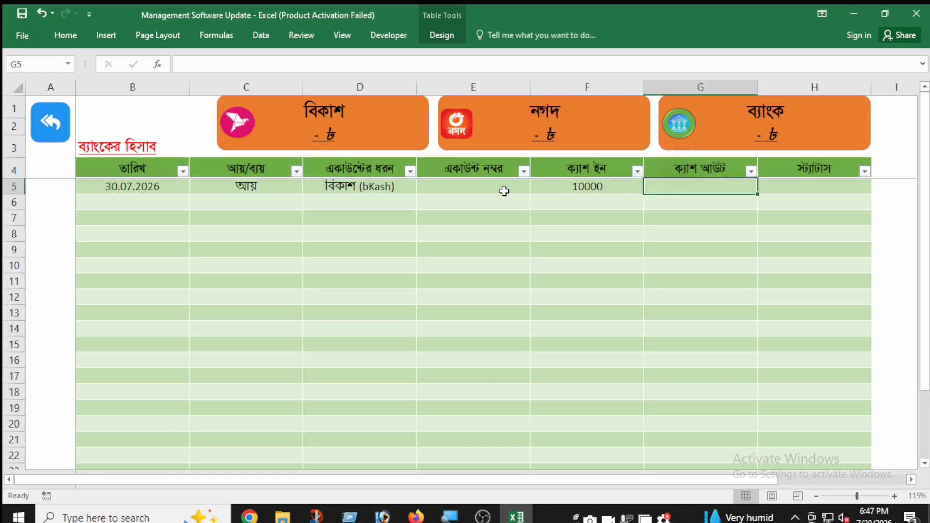
Step: Start a second bank row dated 31.07.2026 and mark it as an expense (ব্যয়)
click(160, 203)
text(31.07.2026)
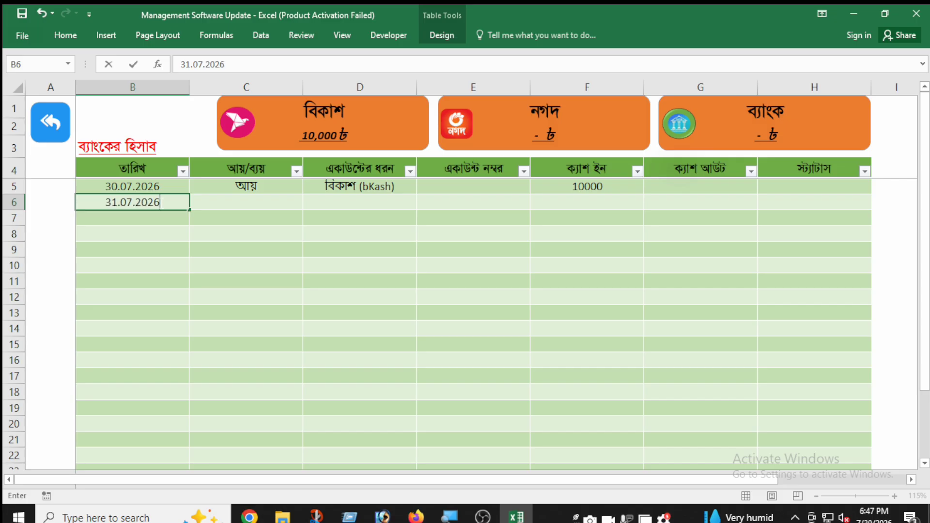
key(Tab)
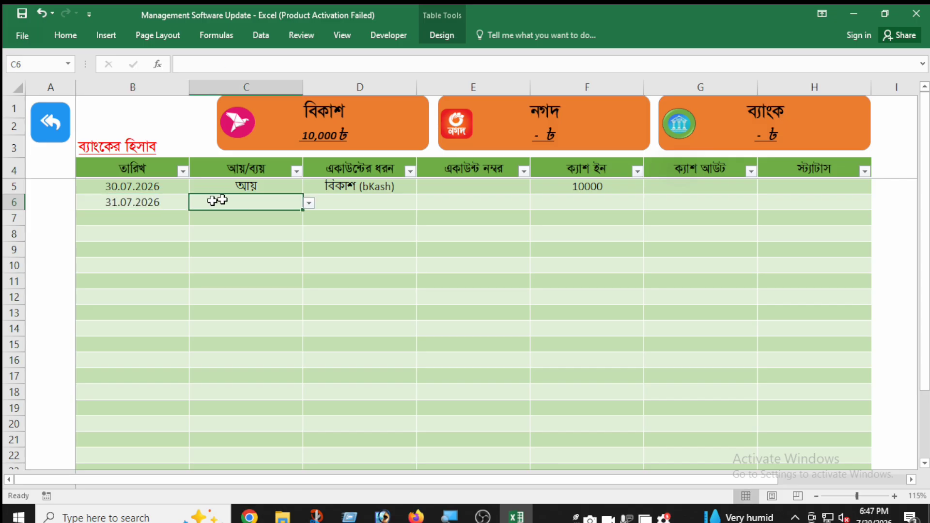
click(309, 204)
click(287, 226)
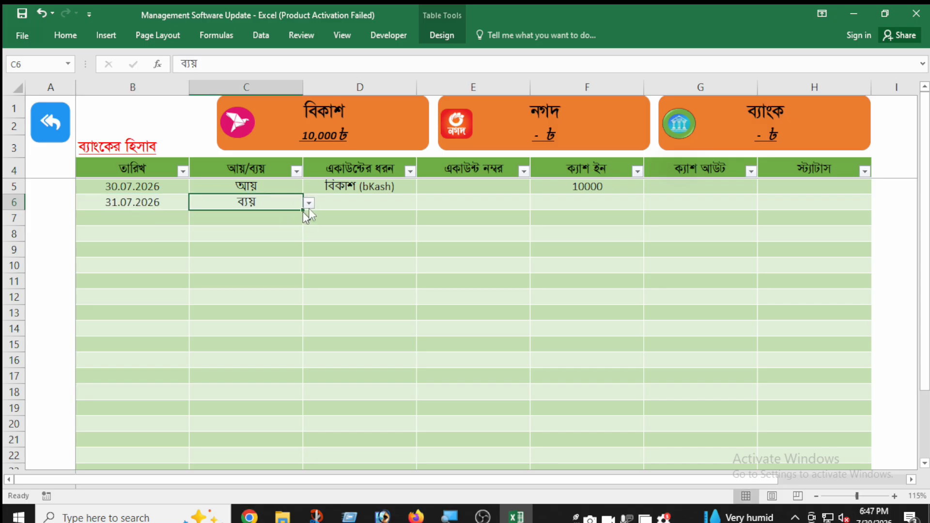
Step: Set the second bank row's account type to বিকাশ (bKash) and its cash-out amount to 5000
click(378, 202)
click(424, 204)
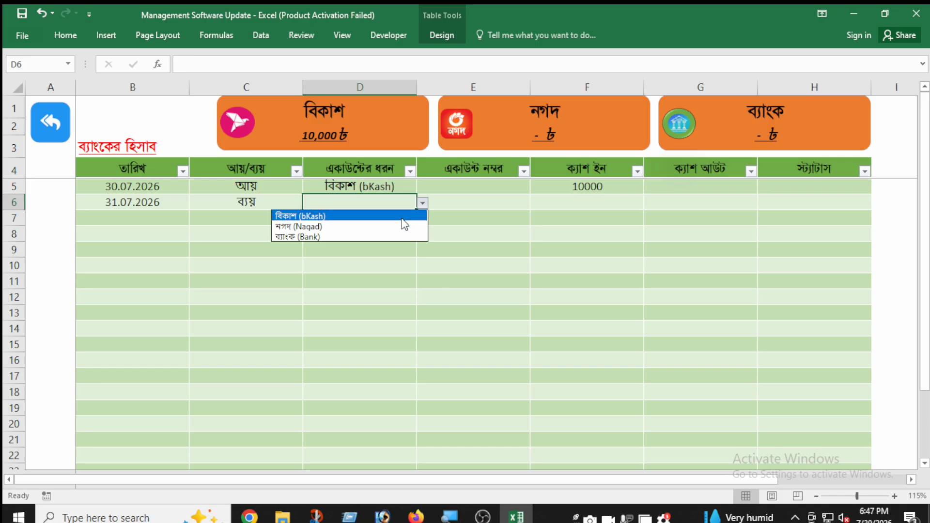
click(402, 212)
click(581, 201)
click(659, 202)
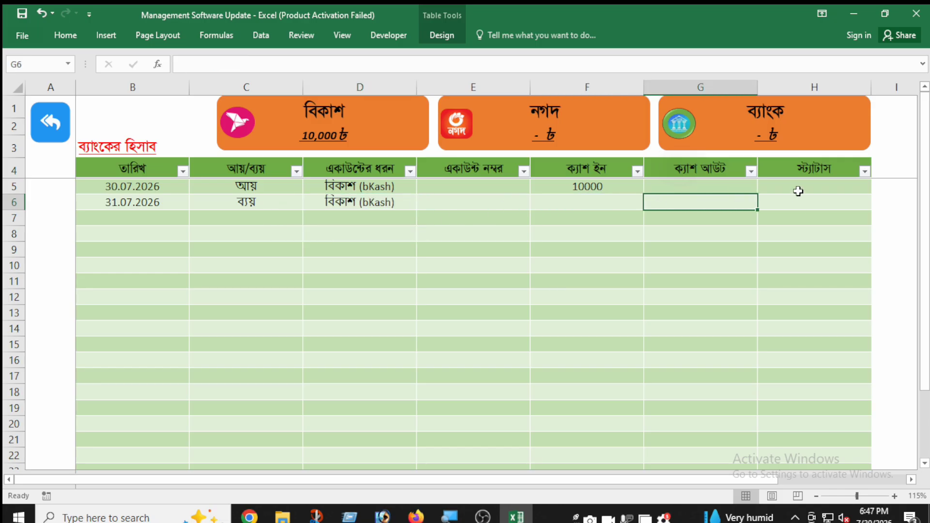
text(5000)
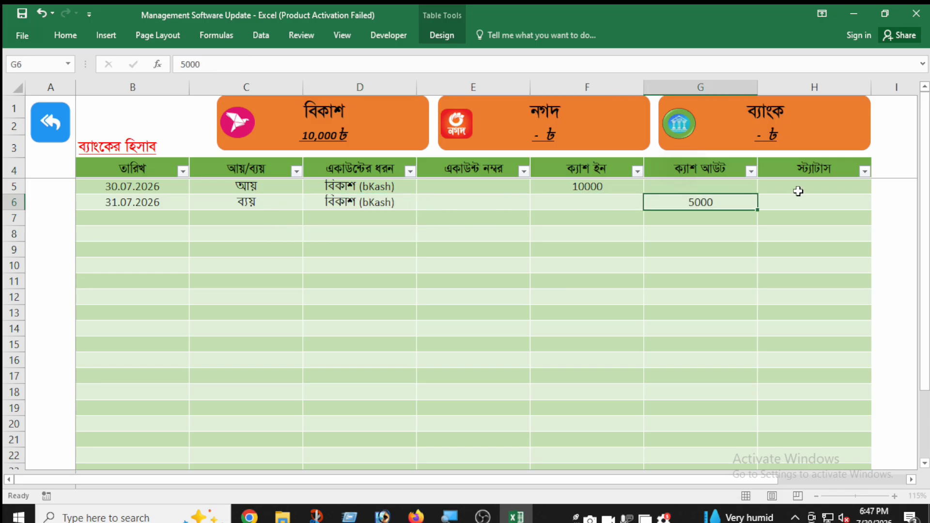
click(783, 203)
Step: Check the বিকাশ balance above the bank table and return to the dashboard
click(447, 280)
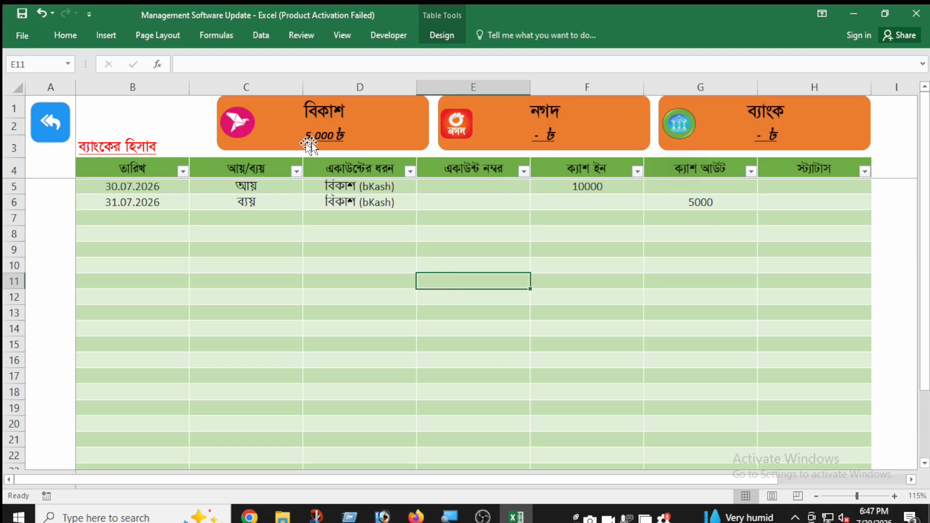
click(296, 220)
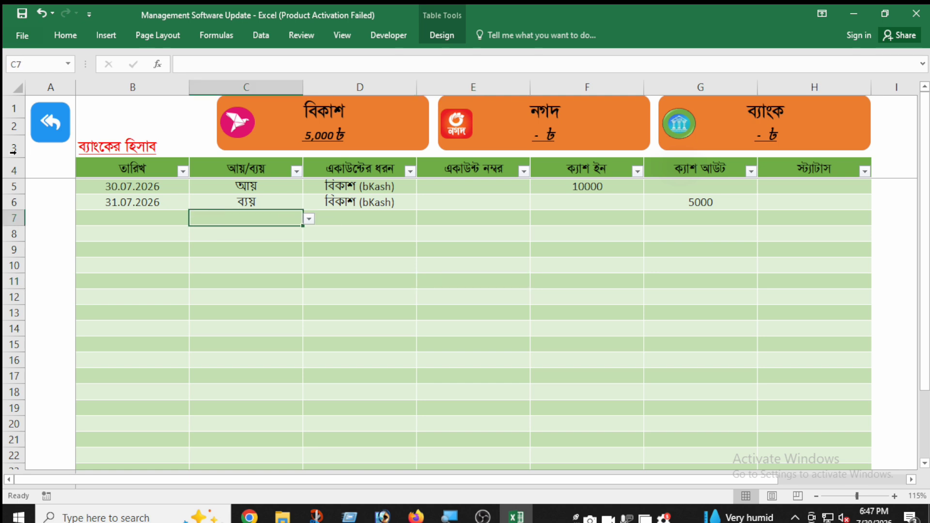
click(57, 139)
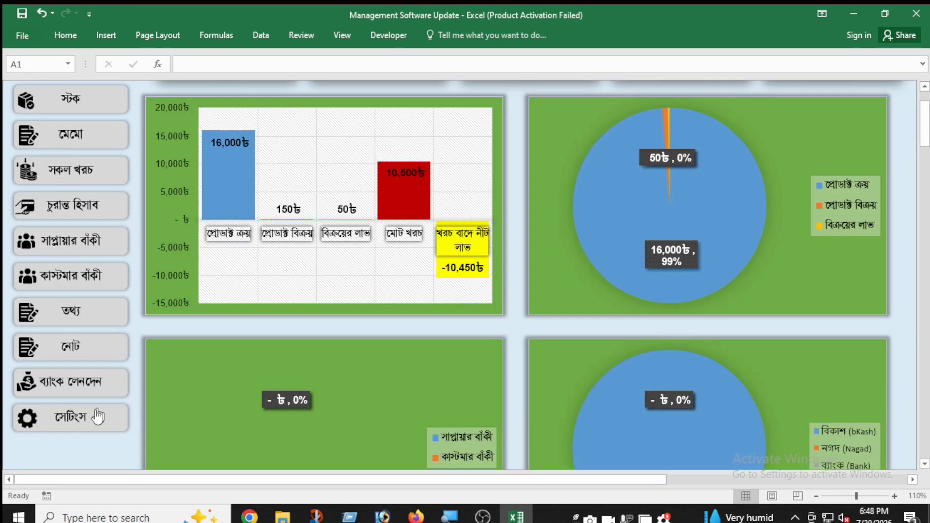
Step: Open the product purchase list (প্রোডাক্ট ক্রয়) and filter its date column (তারিখ) to 30.07.2026 only
click(129, 434)
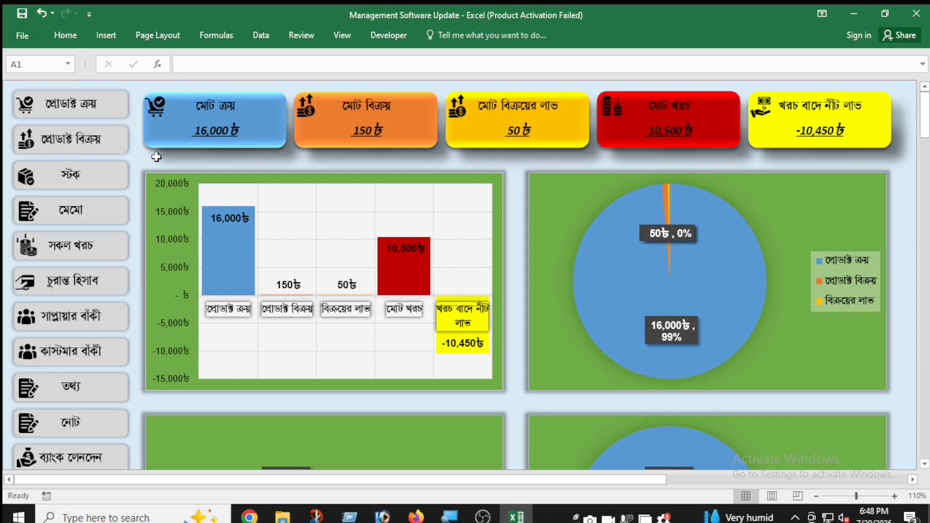
click(88, 115)
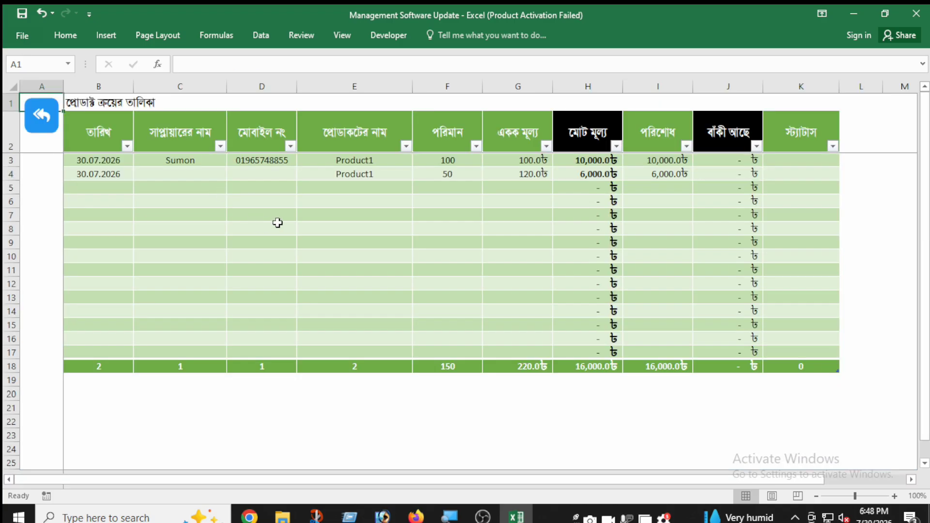
click(278, 222)
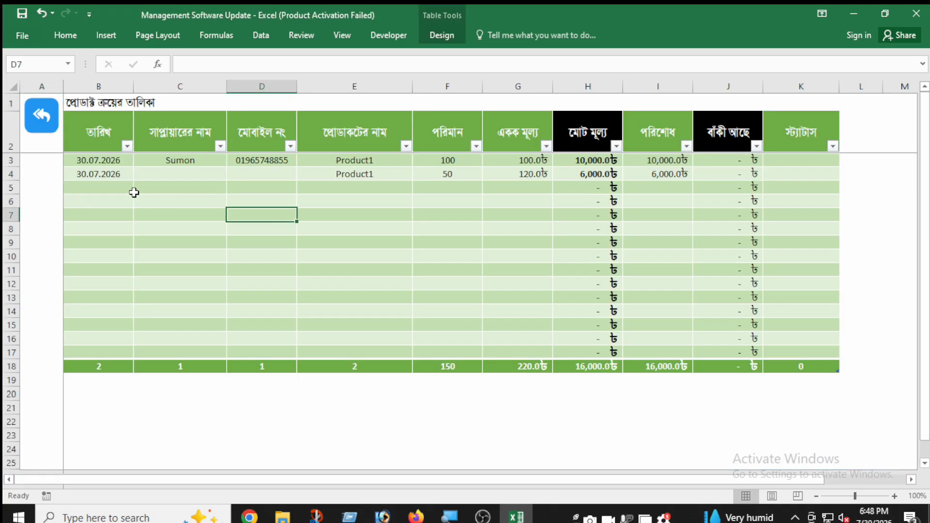
click(127, 146)
click(76, 280)
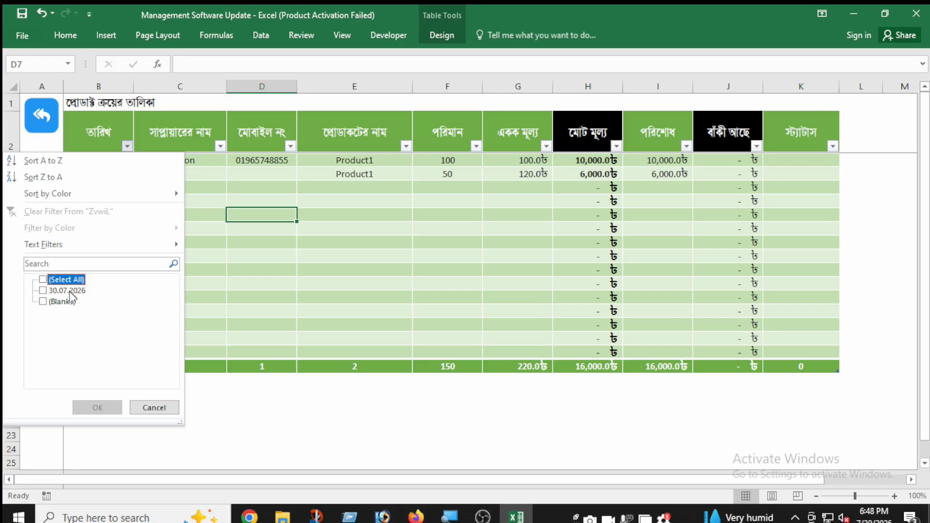
click(68, 291)
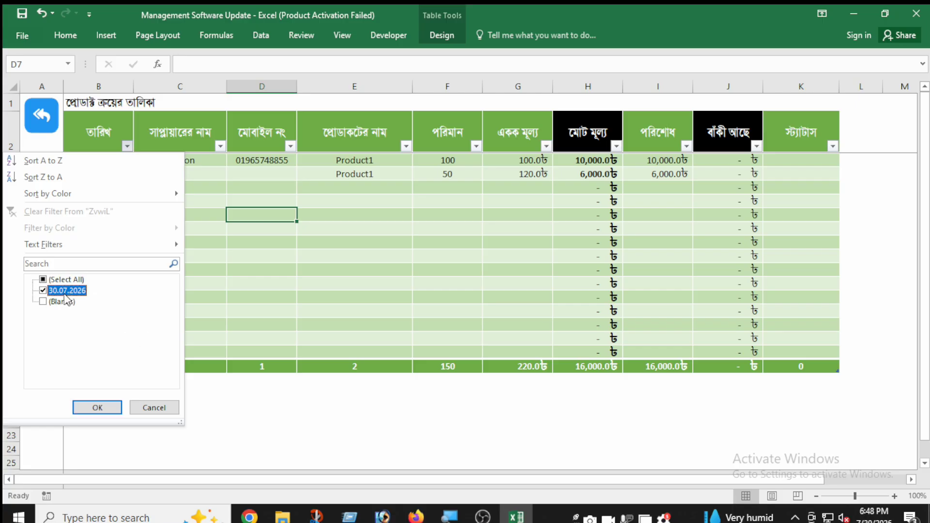
click(119, 406)
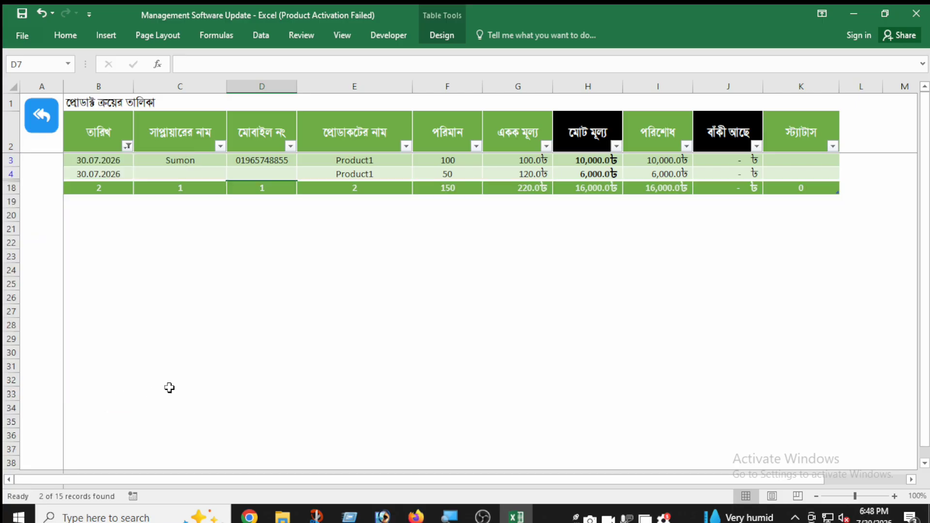
Step: Examine the filtered purchases' products and quantities, and the totals row for quantity, unit price, total price, paid and due amounts
click(234, 352)
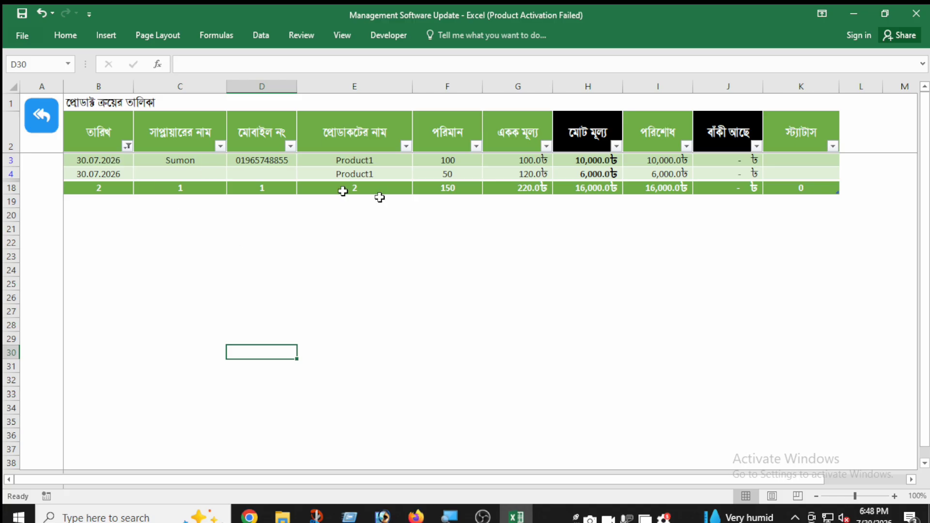
drag(795, 189, 34, 136)
click(258, 279)
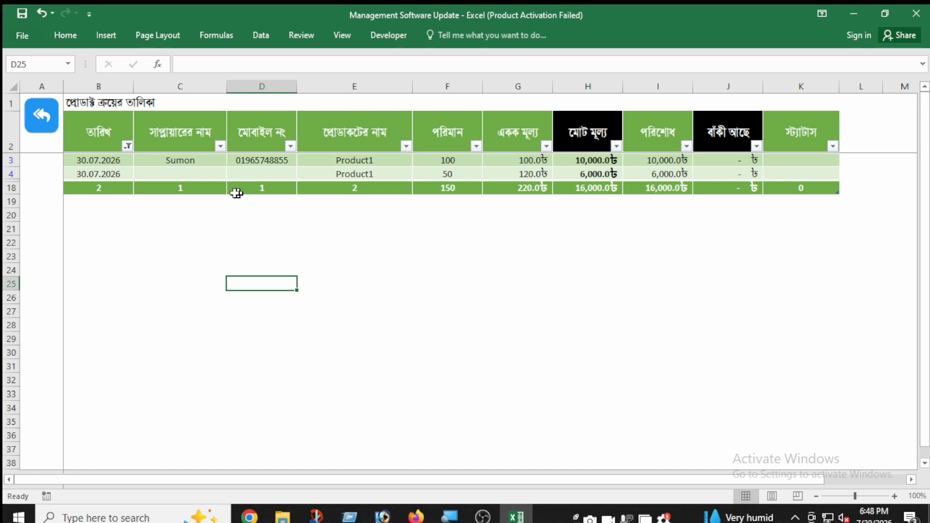
drag(339, 166, 358, 174)
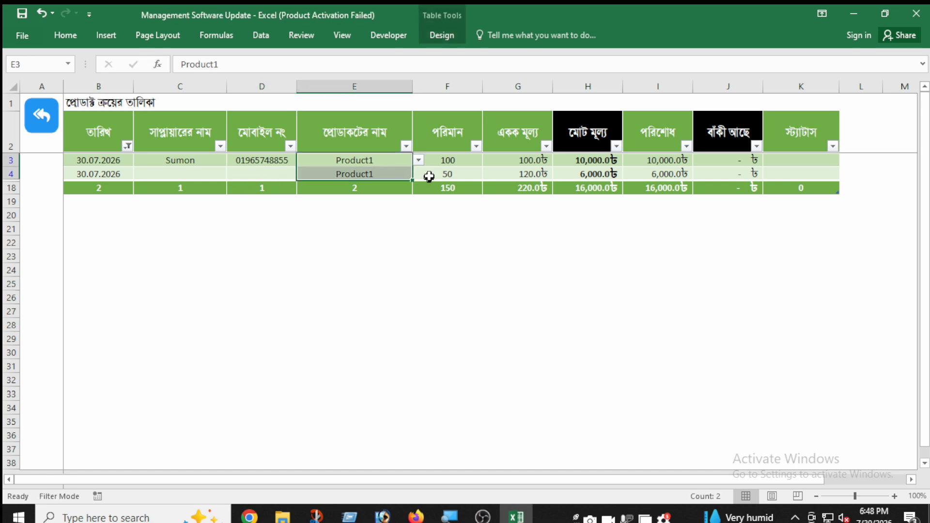
click(460, 162)
drag(461, 162, 452, 178)
click(455, 188)
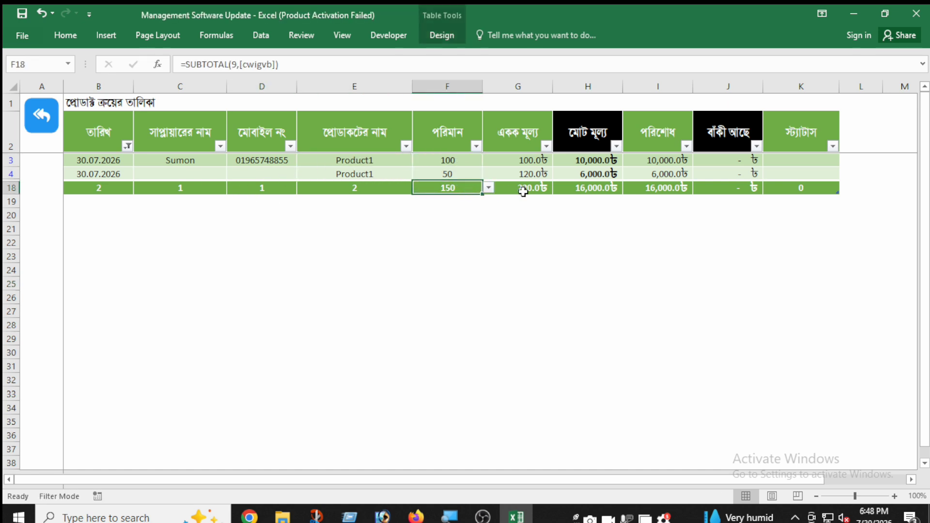
click(522, 189)
click(585, 192)
click(684, 191)
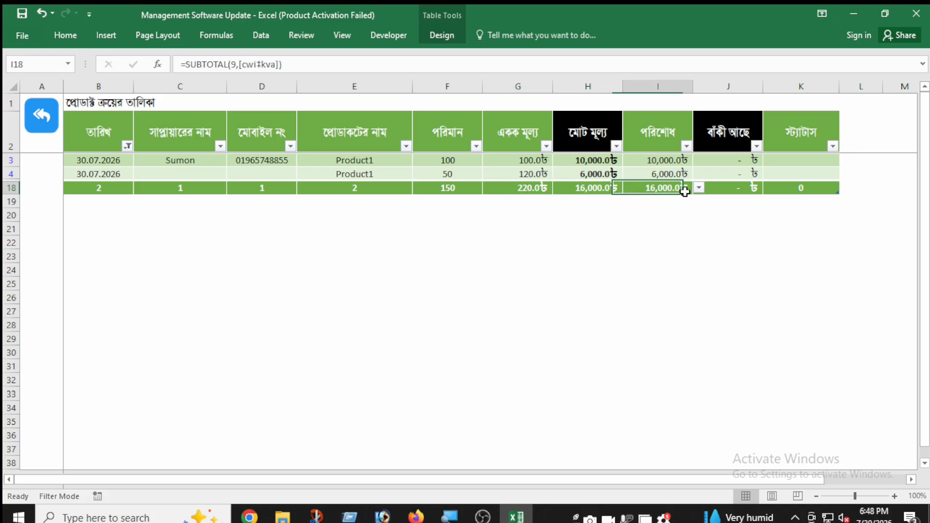
click(716, 190)
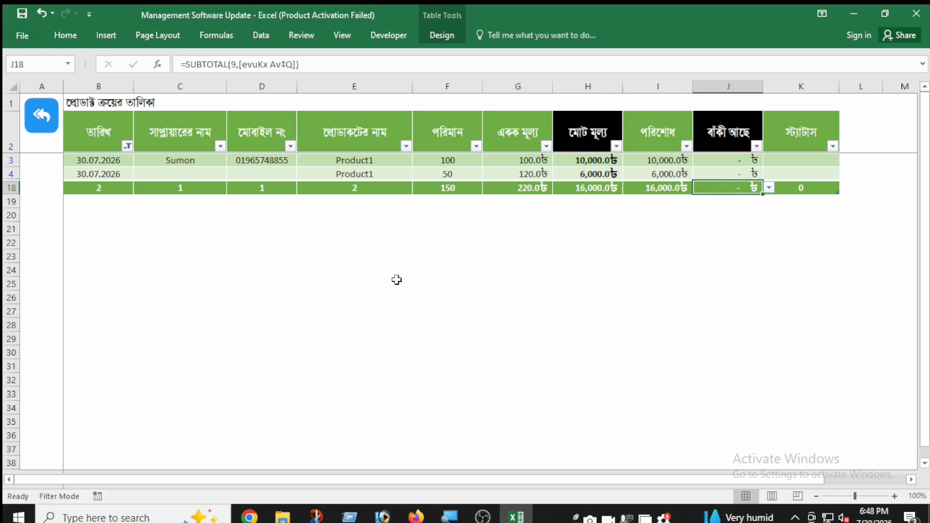
Step: Preview the filtered purchase list as a printout, zoom in on the page and return to the sheet
key(ctrl+p)
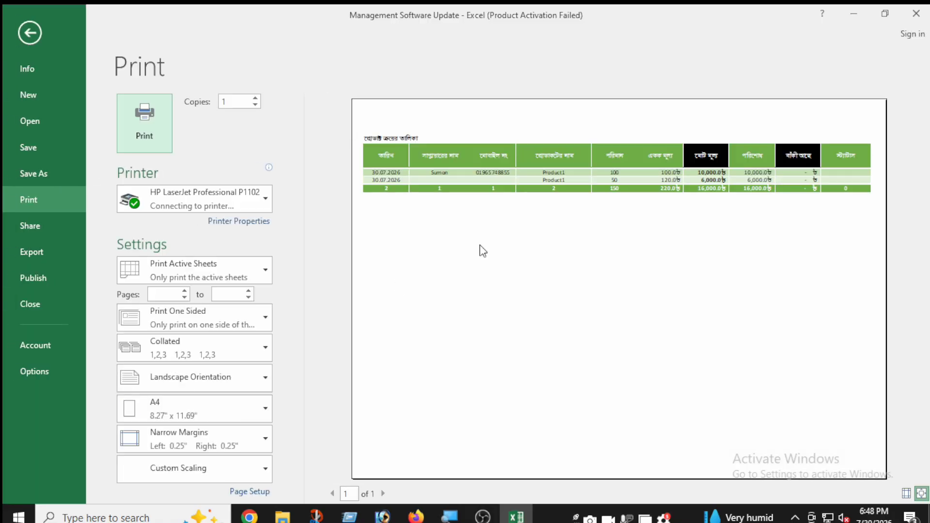
click(565, 179)
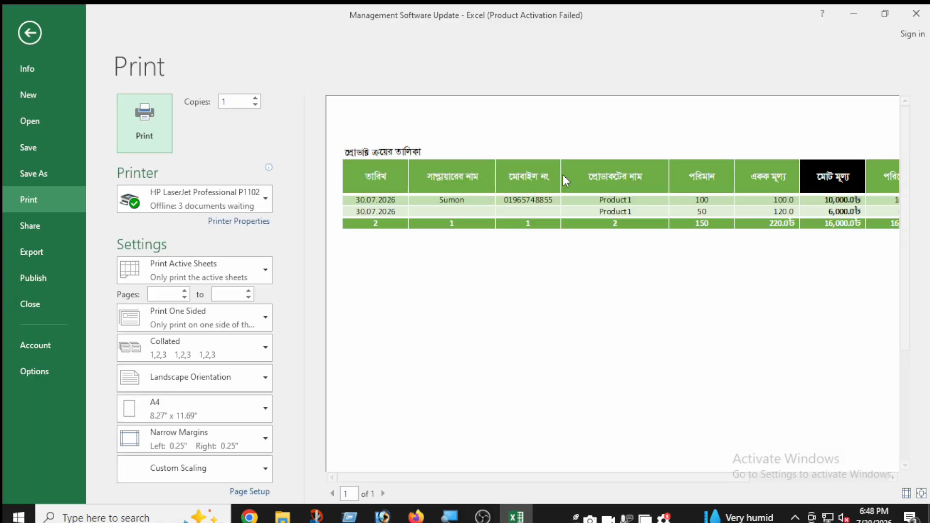
click(35, 37)
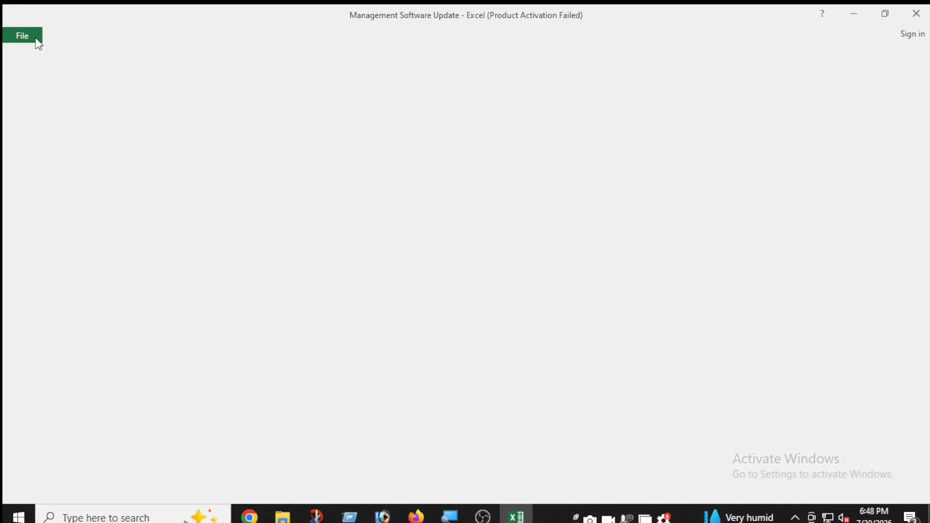
Step: Clear the date filter from the purchase list and check the date column's filter choices
click(129, 144)
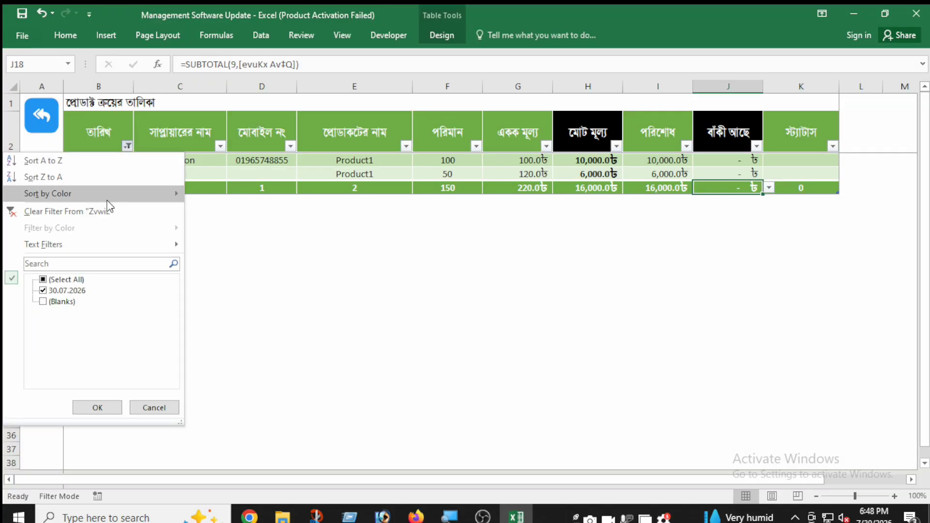
click(105, 208)
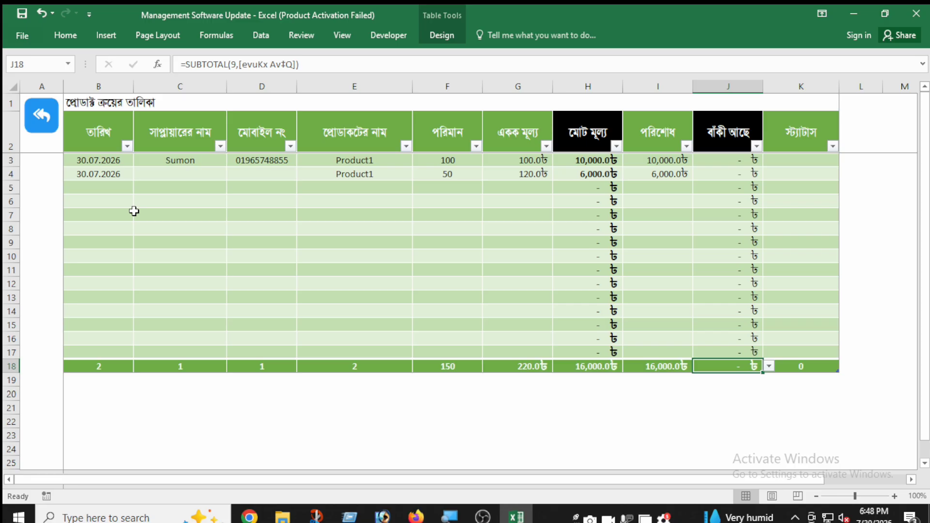
click(127, 146)
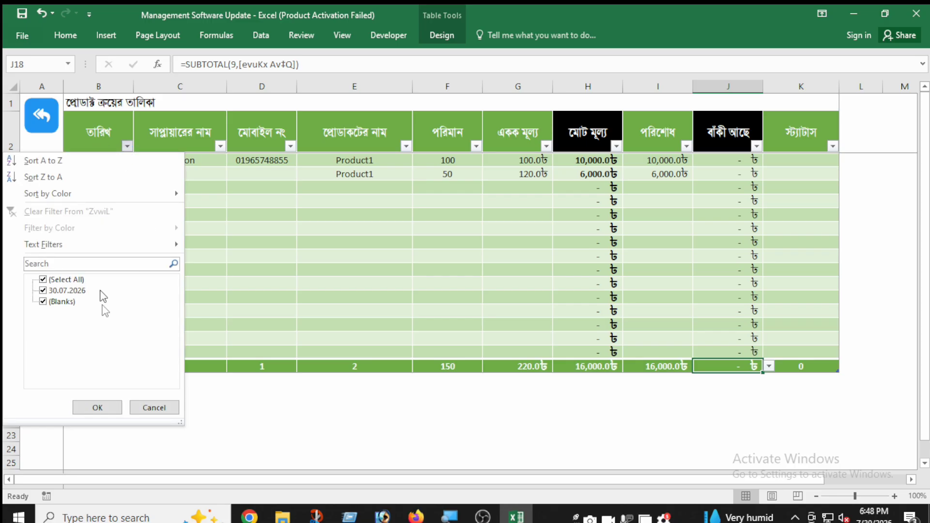
click(234, 307)
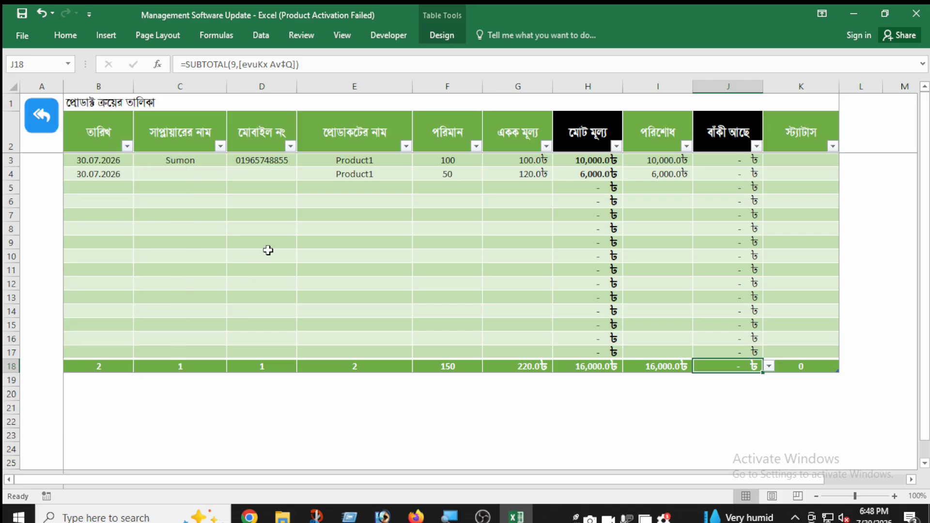
Step: Insert one new row directly above the totals row of the purchase table
drag(6, 230, 7, 321)
click(97, 302)
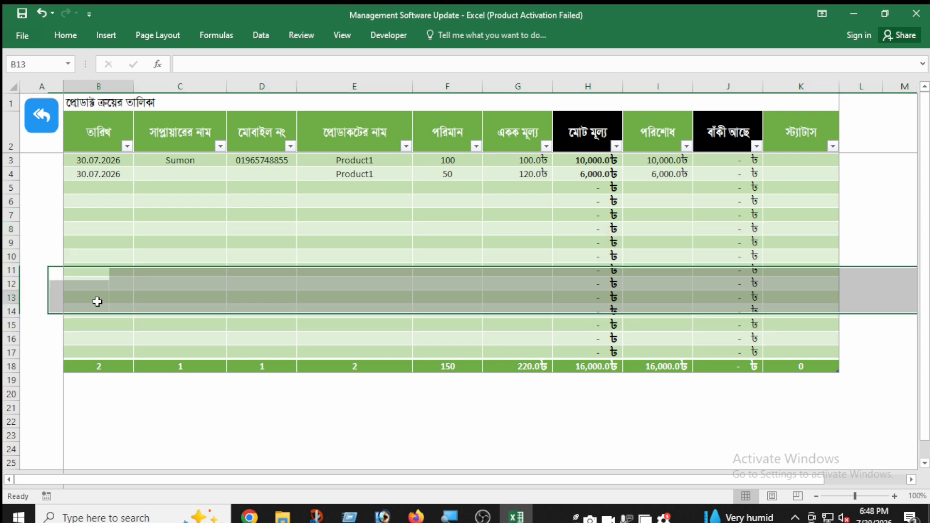
right_click(11, 367)
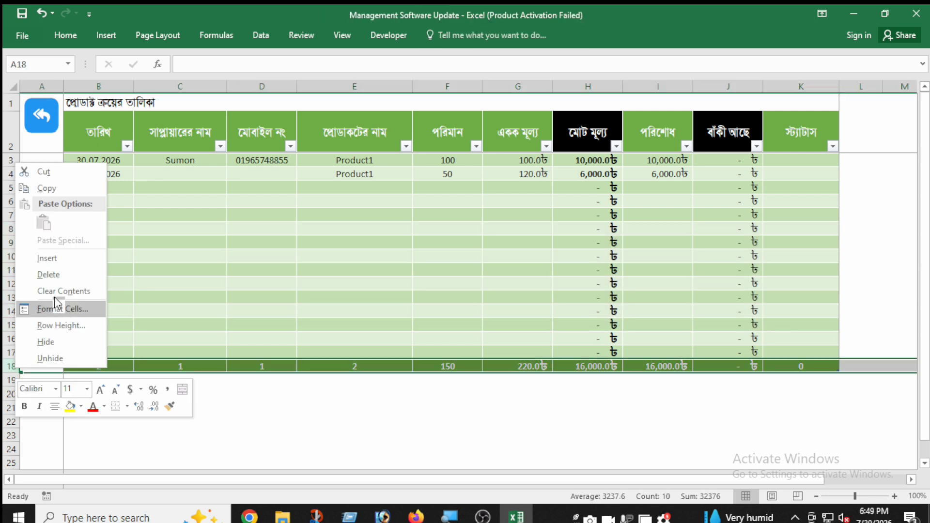
click(57, 259)
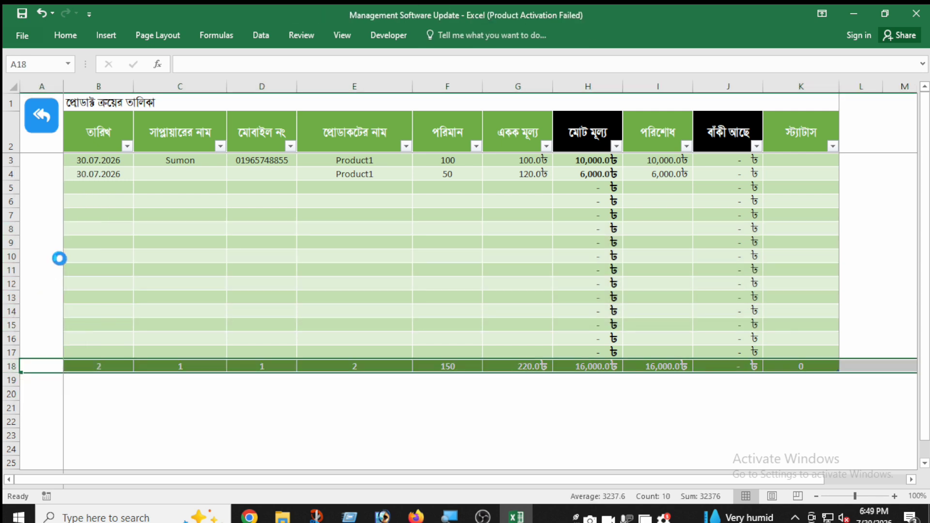
Step: Insert eight more blank rows into the purchase table at rows 10 to 17
click(97, 260)
drag(6, 257, 10, 352)
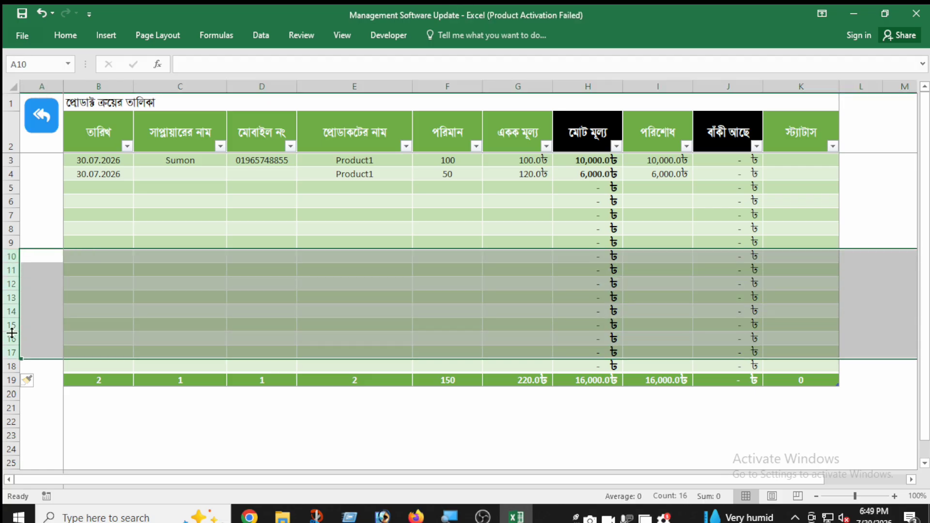
right_click(12, 330)
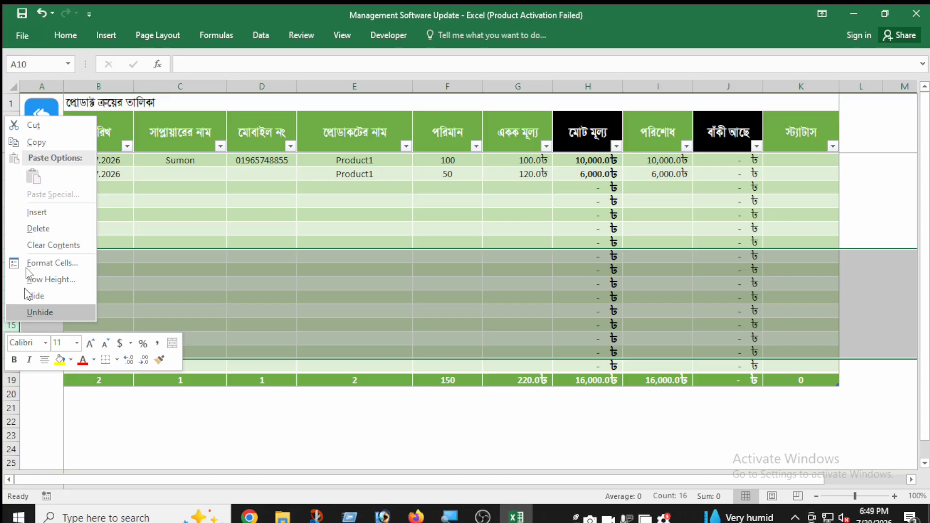
click(45, 213)
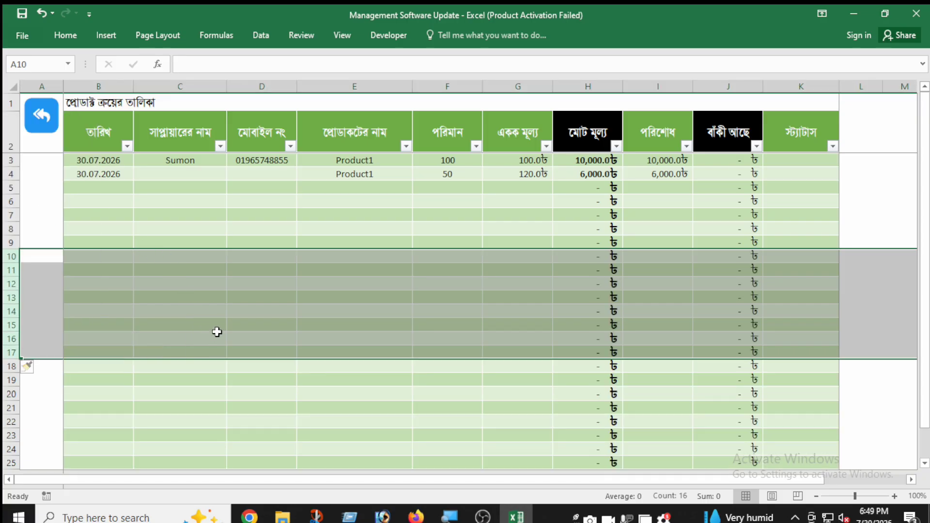
click(216, 332)
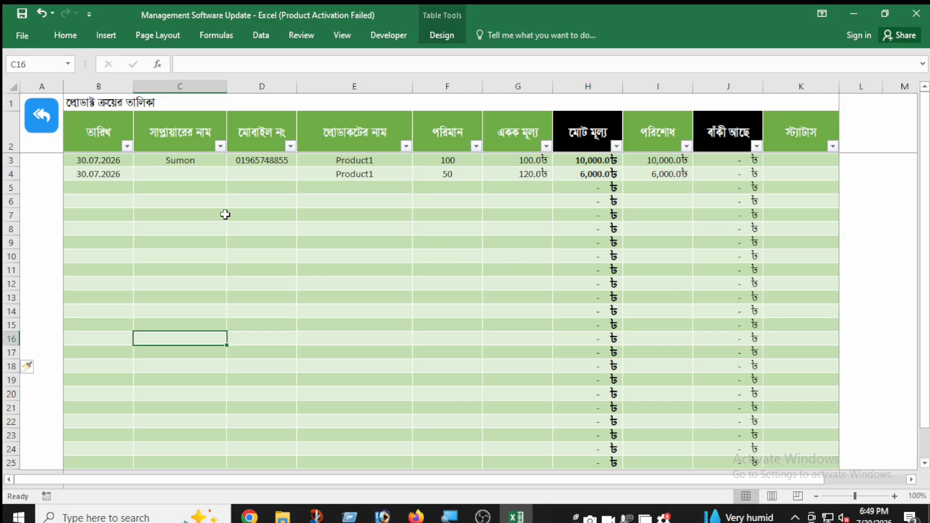
Step: Return to the dashboard and review its summary cards, purchase and profit charts, account balance chart and stock value (স্টক মূল্য) chart
click(51, 129)
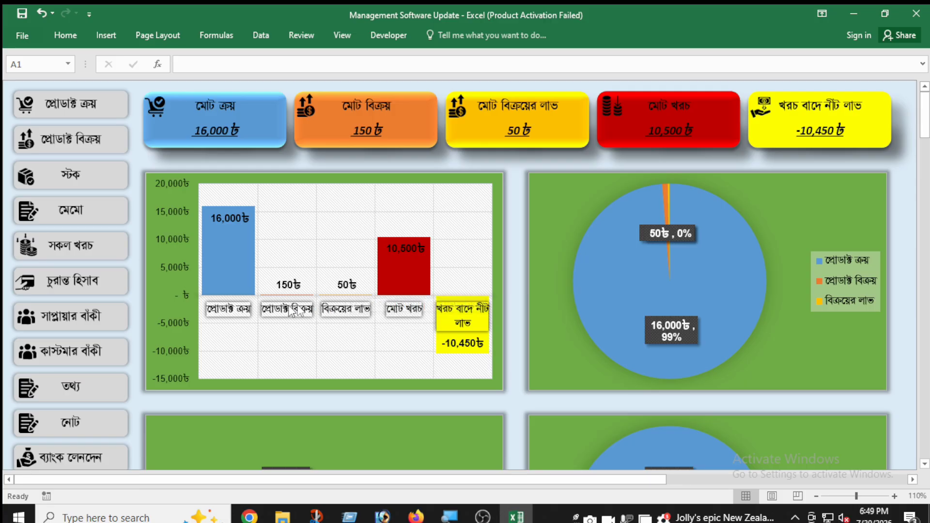
scroll(751, 323, down, 14)
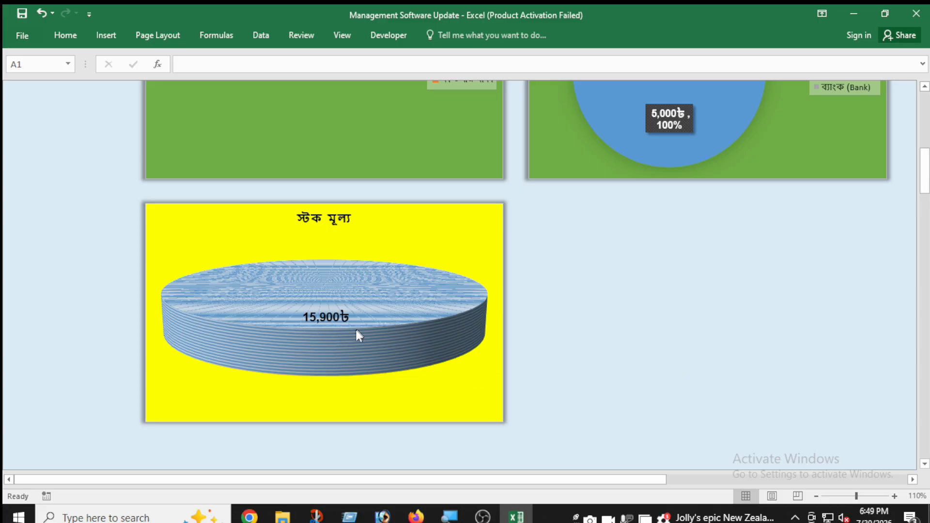
scroll(404, 320, up, 10)
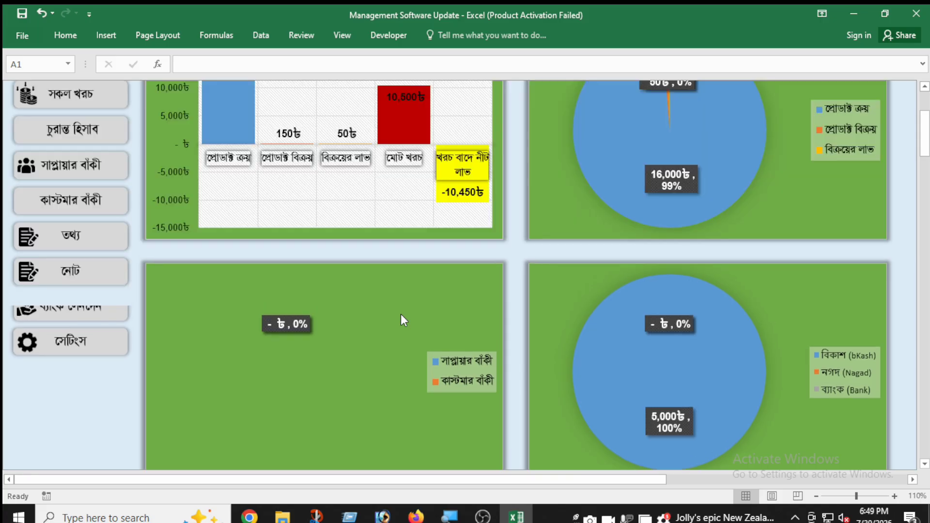
scroll(404, 320, up, 5)
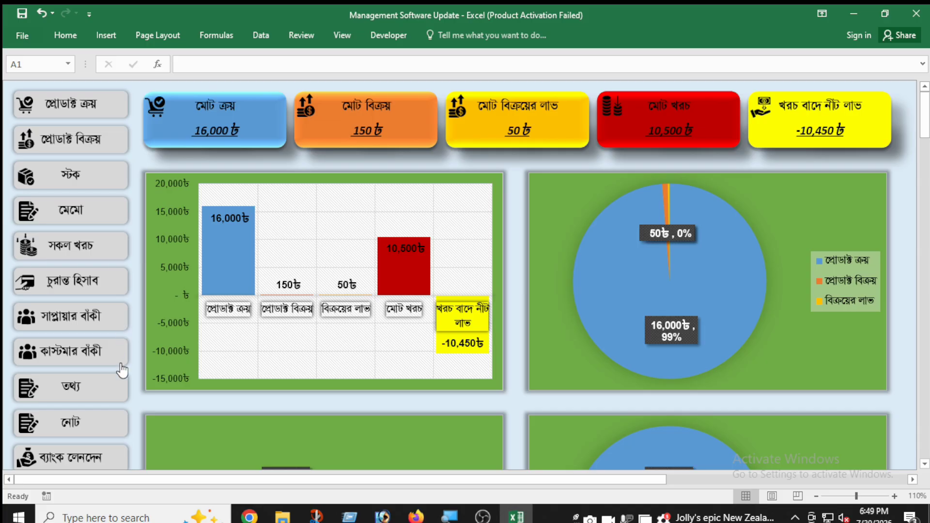
scroll(126, 412, down, 2)
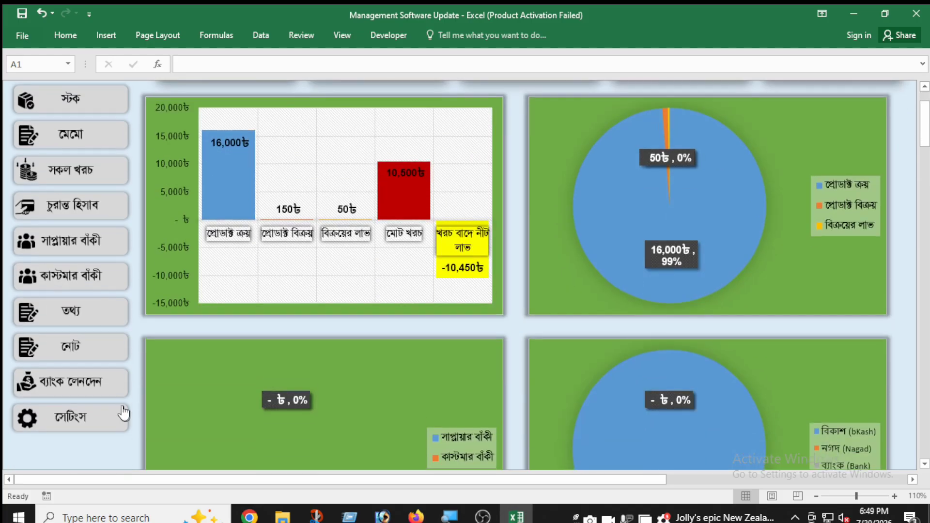
scroll(135, 409, up, 2)
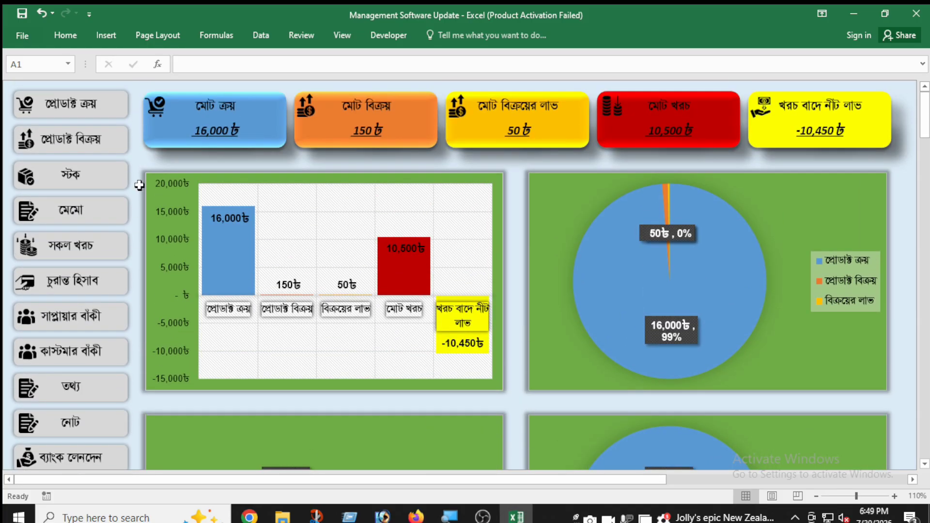